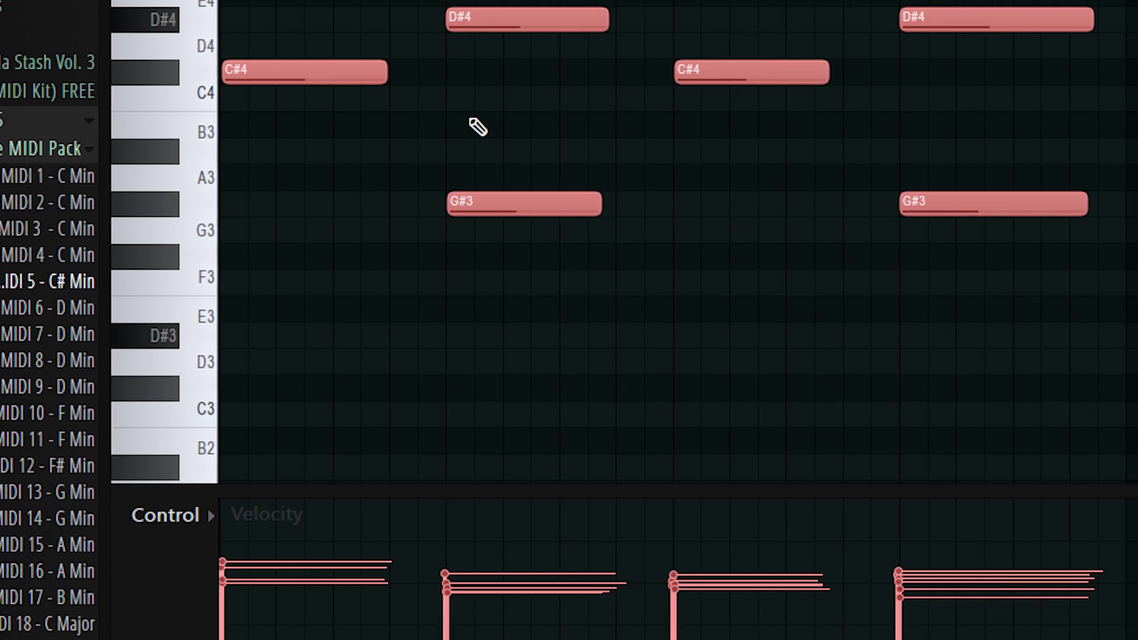
- Play back the Collab3 chord pattern in the piano roll and select all of its notes
{"action": "scroll", "coordinate": [127, 388], "scroll_direction": "up", "scroll_amount": 6}
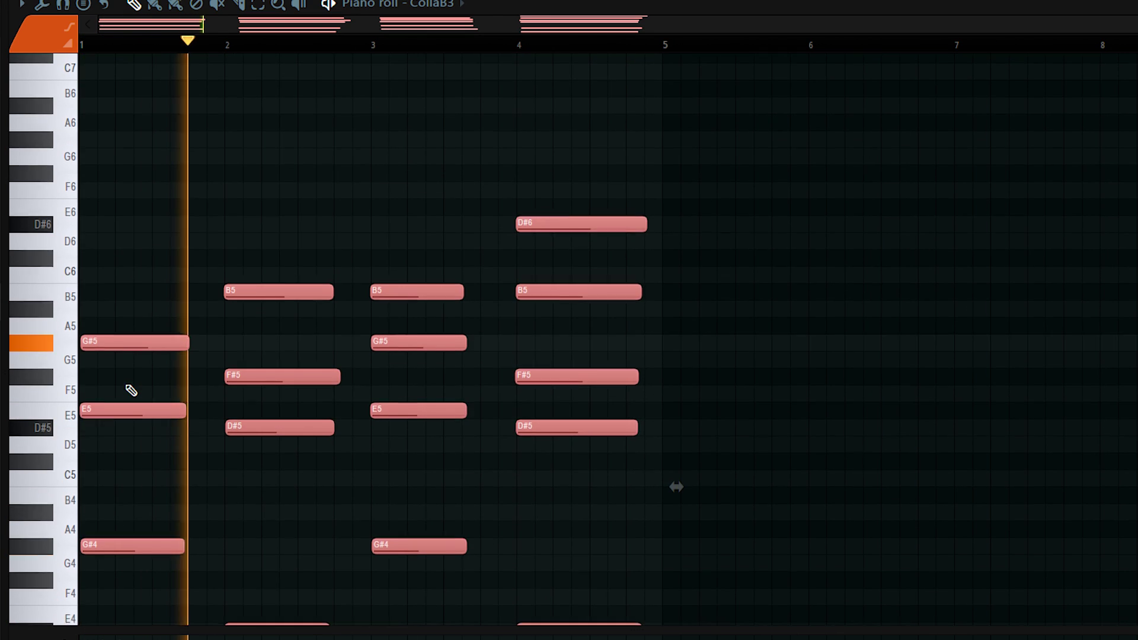
{"action": "scroll", "coordinate": [127, 389], "scroll_direction": "down", "scroll_amount": 3}
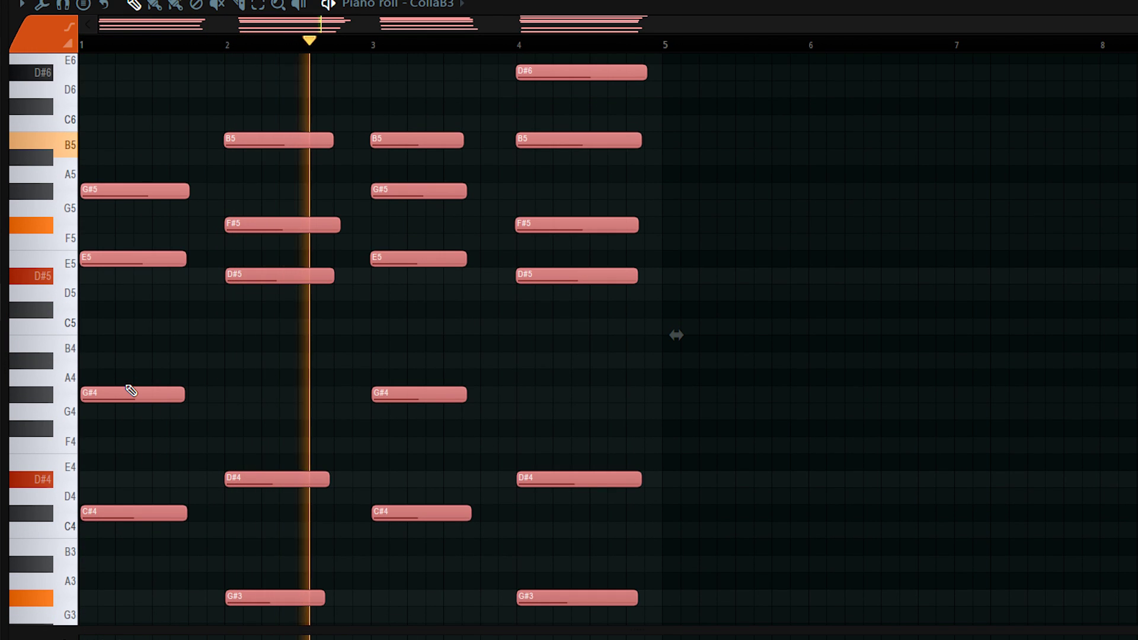
{"action": "left_click", "coordinate": [183, 351], "text": "ctrl"}
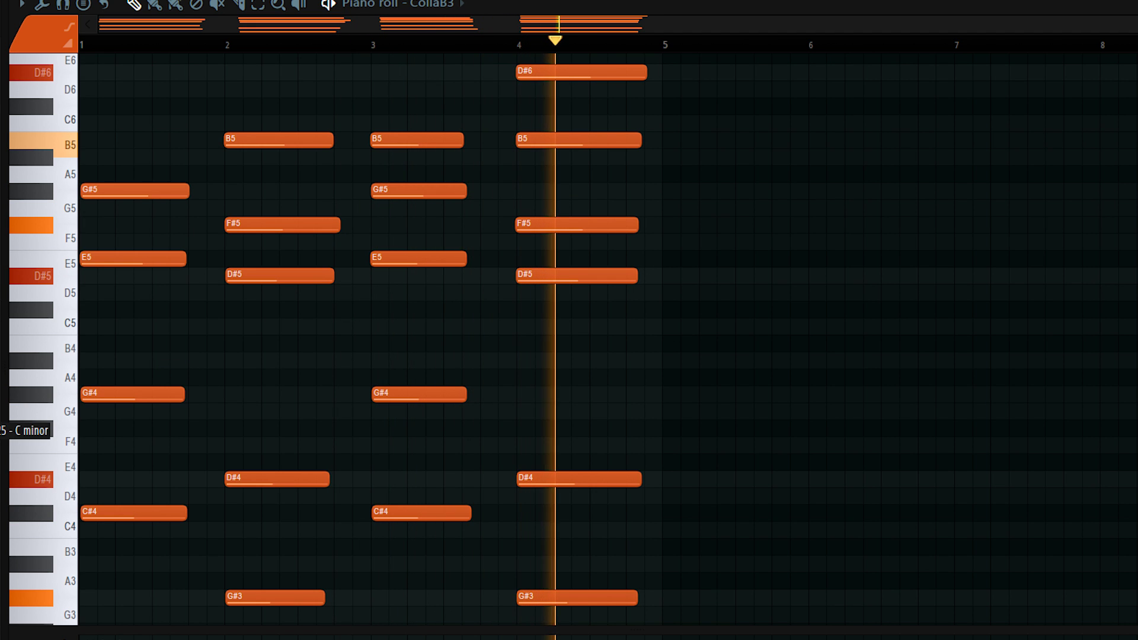
{"action": "key", "text": "space"}
{"action": "key", "text": "ctrl+a"}
{"action": "scroll", "coordinate": [481, 168], "scroll_direction": "down", "scroll_amount": 1}
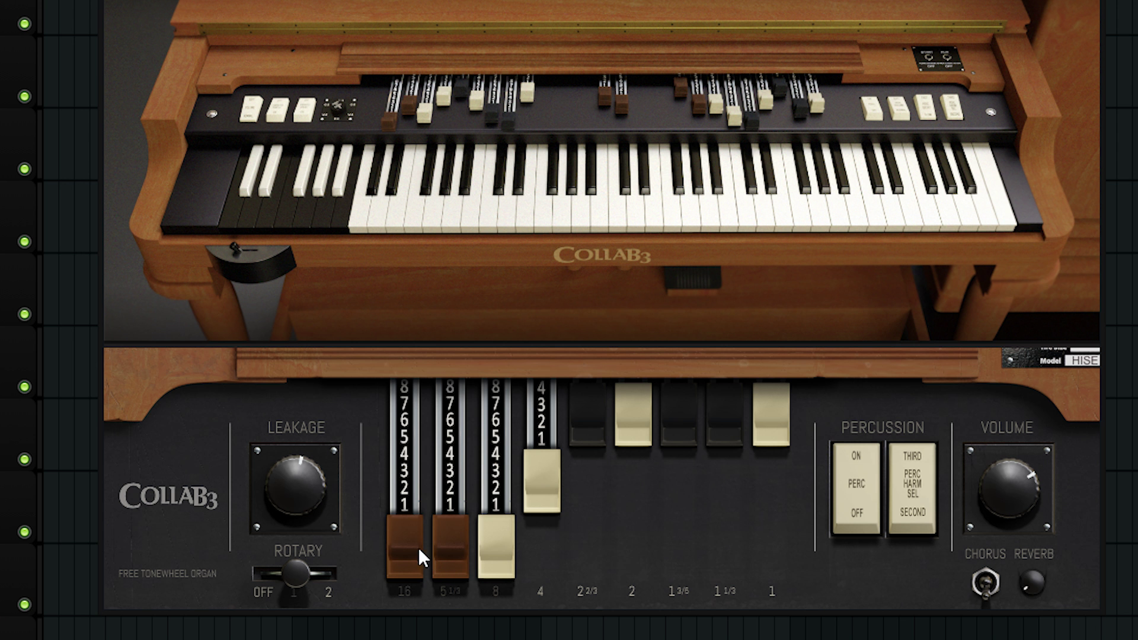
- Push the Collab3 organ's 16 and 5 1/3 drawbars in to 5 and push in the 8 drawbar
{"action": "left_click_drag", "start_coordinate": [413, 546], "coordinate": [411, 475]}
{"action": "left_click_drag", "start_coordinate": [450, 545], "coordinate": [448, 473]}
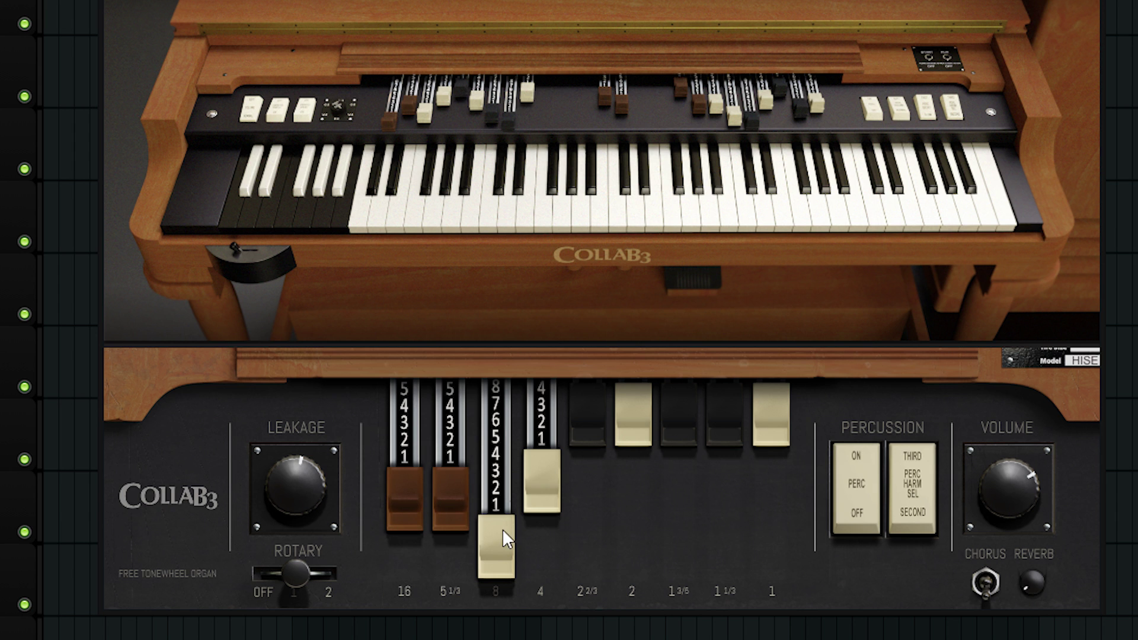
{"action": "left_click_drag", "start_coordinate": [503, 528], "coordinate": [489, 478]}
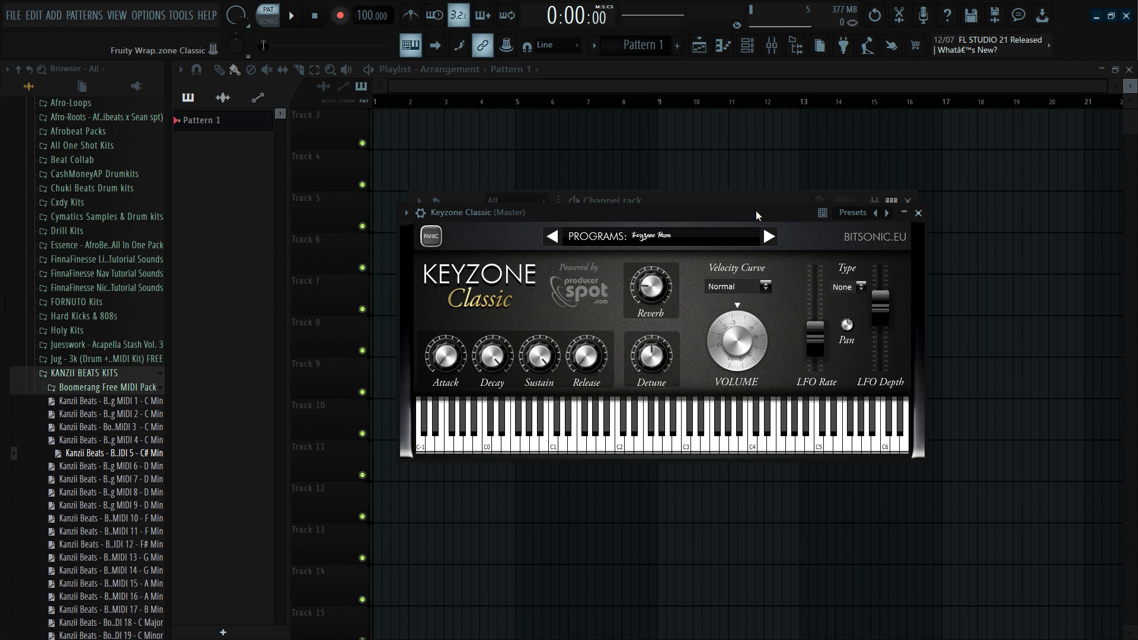
- Switch Keyzone Classic to the Rhodes Piano program, load Boomerang MIDI 5 - C# Min into its piano roll and play it
{"action": "left_click", "coordinate": [668, 238]}
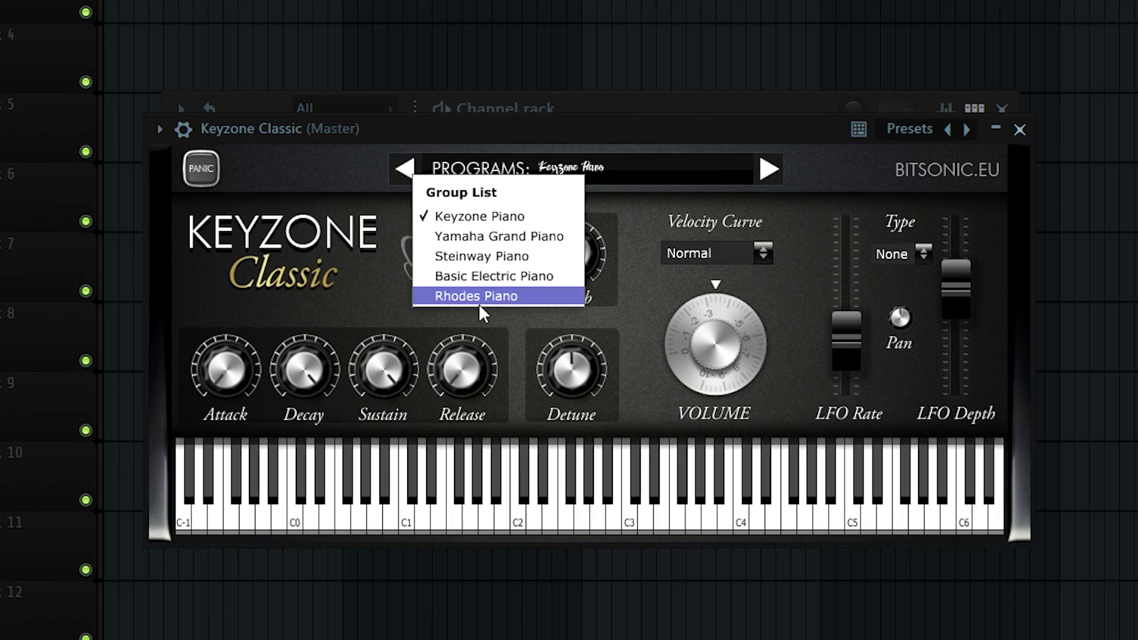
{"action": "left_click", "coordinate": [479, 298]}
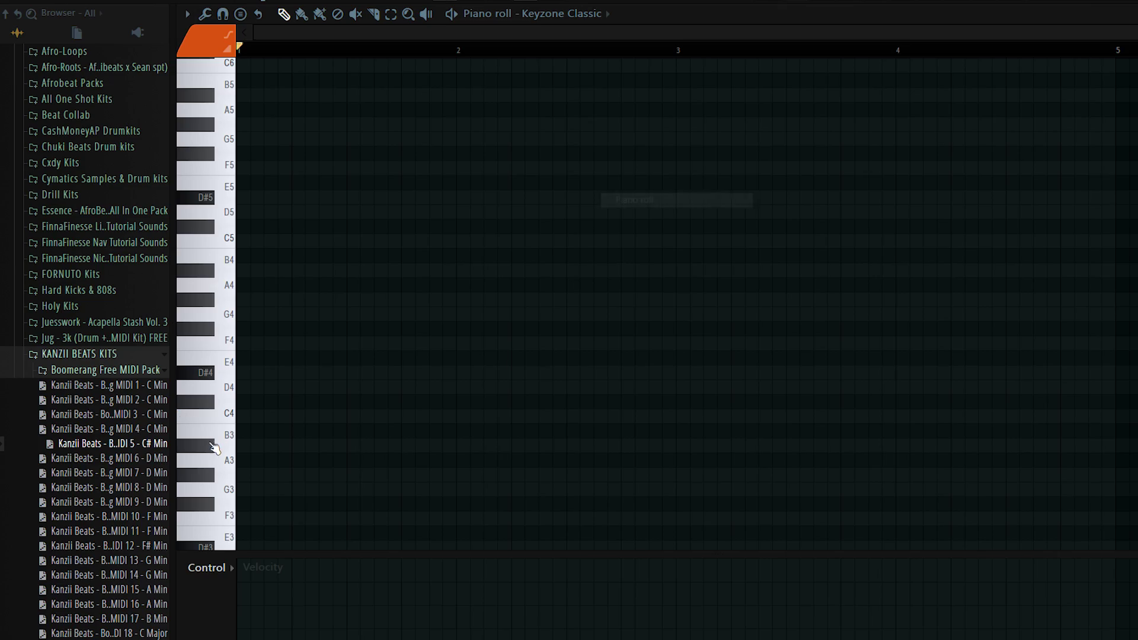
{"action": "left_click_drag", "start_coordinate": [235, 445], "coordinate": [243, 450]}
{"action": "key", "text": "space"}
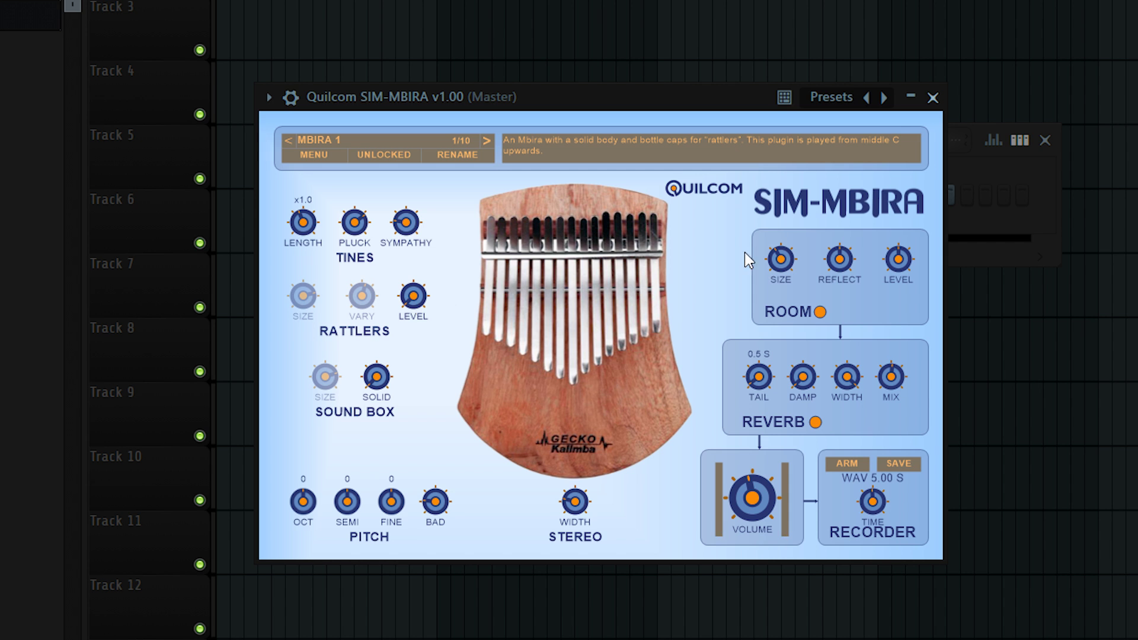
- Close the SIM-MBIRA window, load Boomerang MIDI 21 - C minor into that channel's piano roll and play it
{"action": "left_click", "coordinate": [933, 98]}
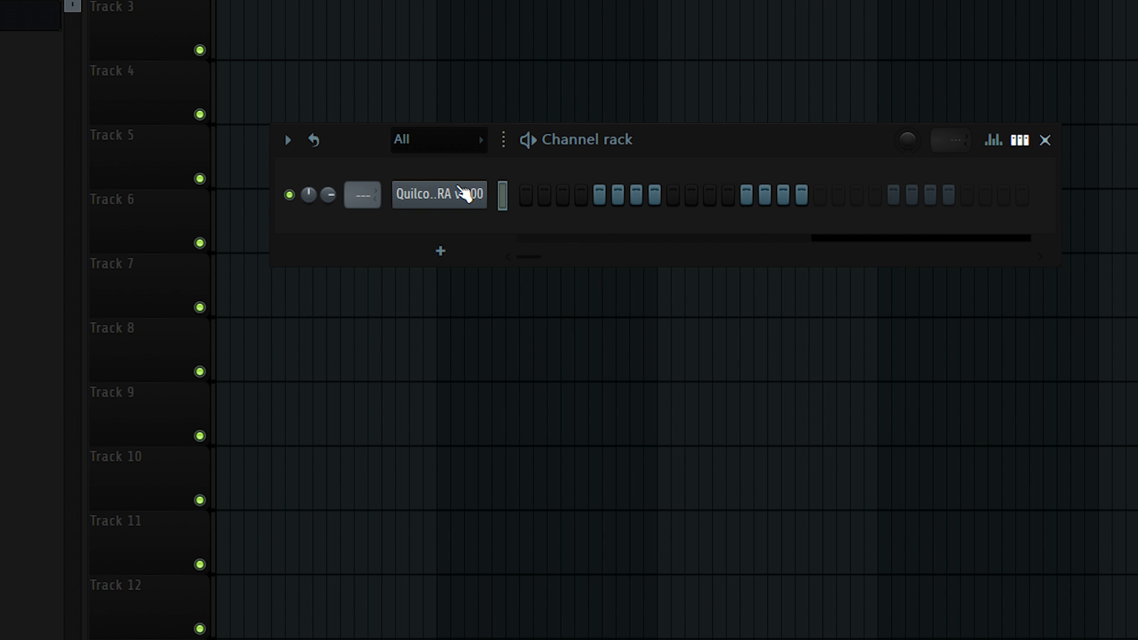
{"action": "right_click", "coordinate": [465, 194]}
{"action": "left_click", "coordinate": [516, 193]}
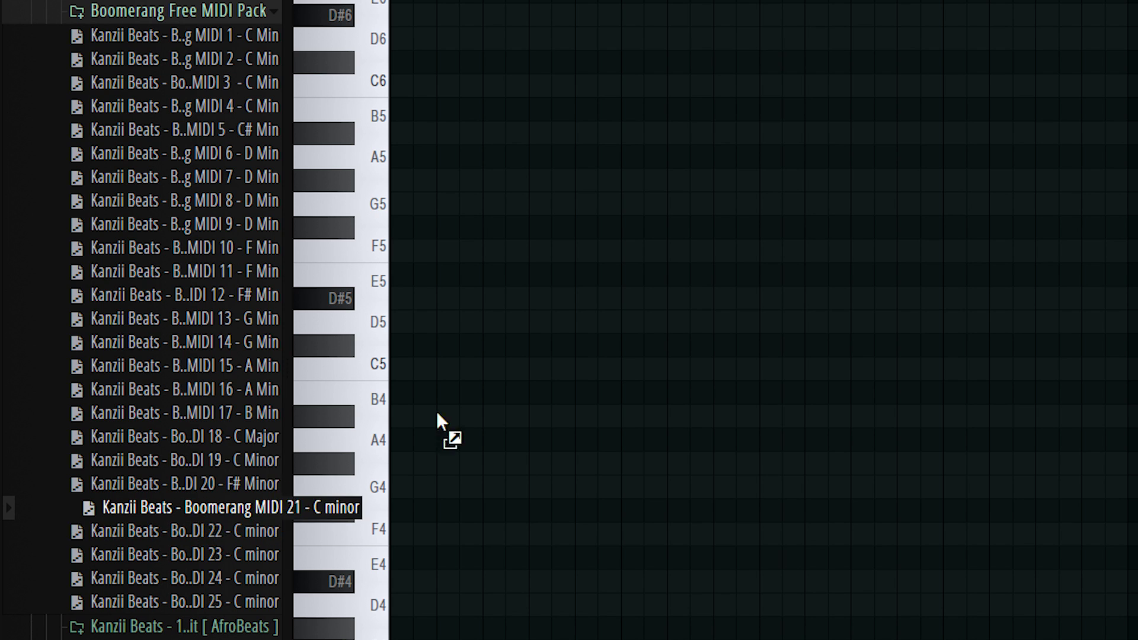
{"action": "left_click_drag", "start_coordinate": [436, 411], "coordinate": [552, 391]}
{"action": "scroll", "coordinate": [513, 450], "scroll_direction": "up", "scroll_amount": 5}
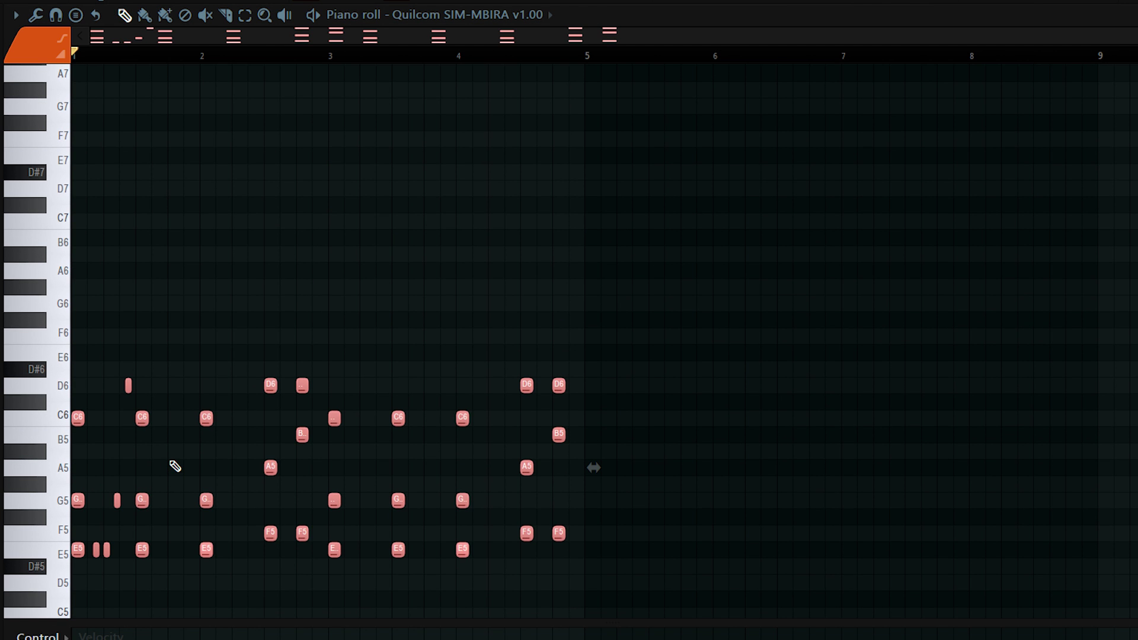
{"action": "key", "text": "space"}
{"action": "scroll", "coordinate": [172, 464], "scroll_direction": "down", "scroll_amount": 1}
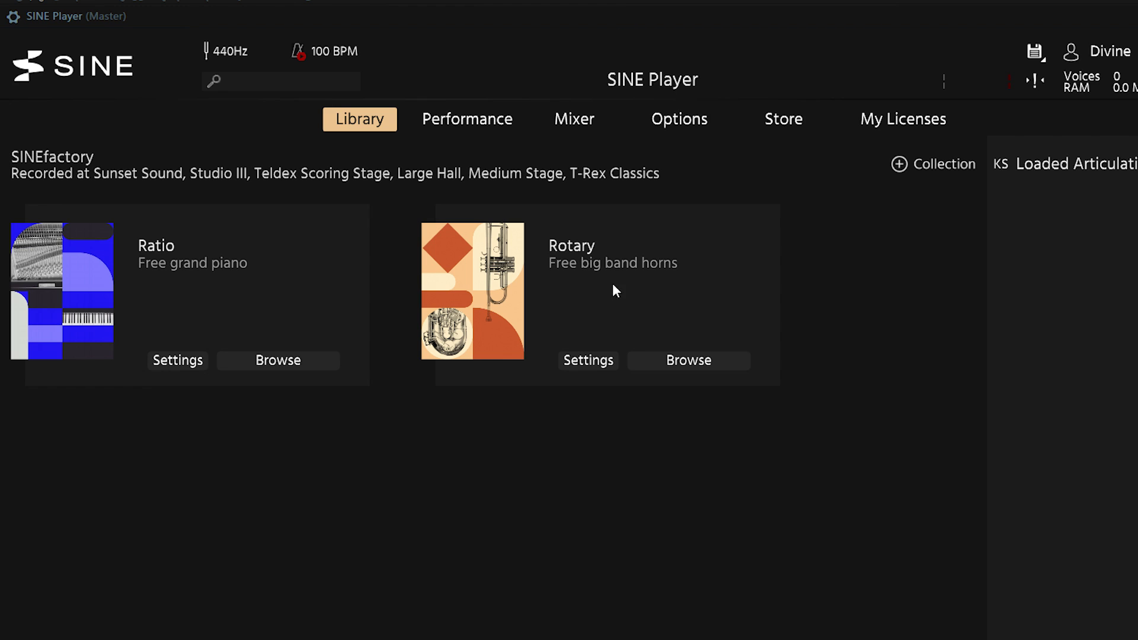
- Load the Piano instrument from the Ratio collection into SINE Player's loaded articulations
{"action": "left_click", "coordinate": [229, 361]}
{"action": "left_click_drag", "start_coordinate": [193, 450], "coordinate": [1086, 266]}
{"action": "left_click_drag", "start_coordinate": [815, 27], "coordinate": [550, 36]}
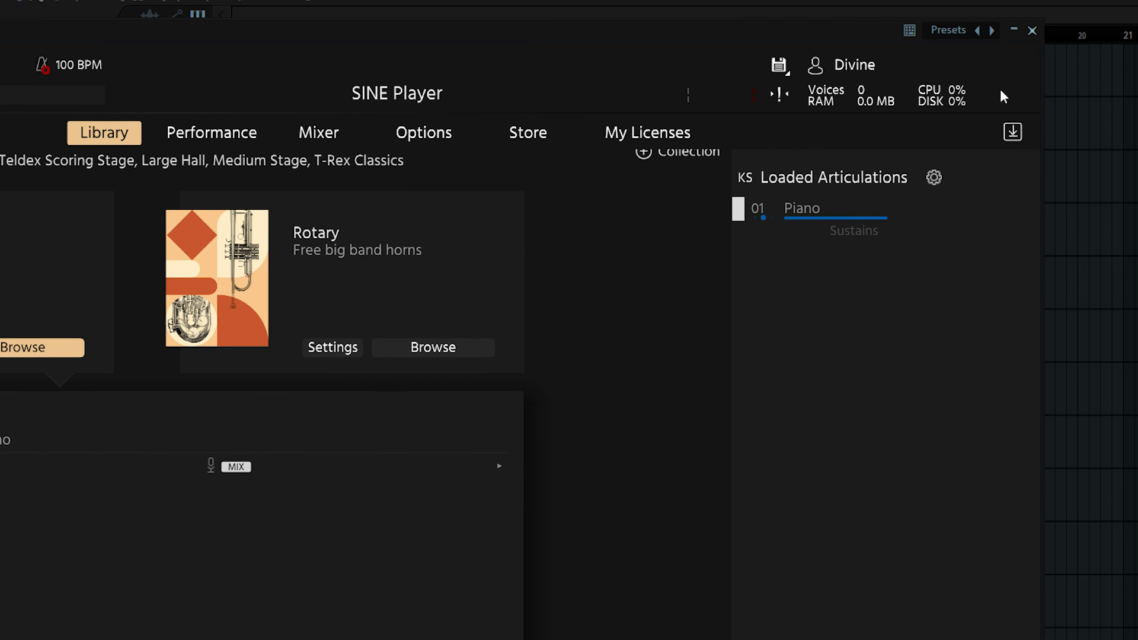
- Close the SINE Player window and load Boomerang MIDI 13 - G Min into that channel's piano roll
{"action": "left_click", "coordinate": [1031, 32]}
{"action": "right_click", "coordinate": [430, 235]}
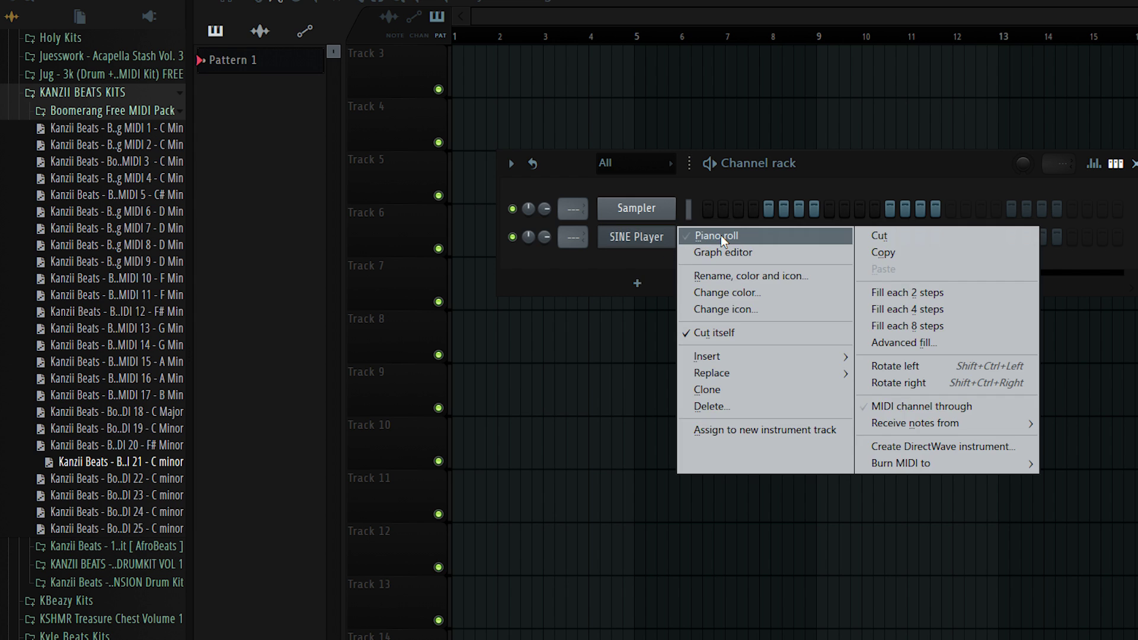
{"action": "left_click", "coordinate": [484, 236]}
{"action": "left_click_drag", "start_coordinate": [362, 302], "coordinate": [424, 297]}
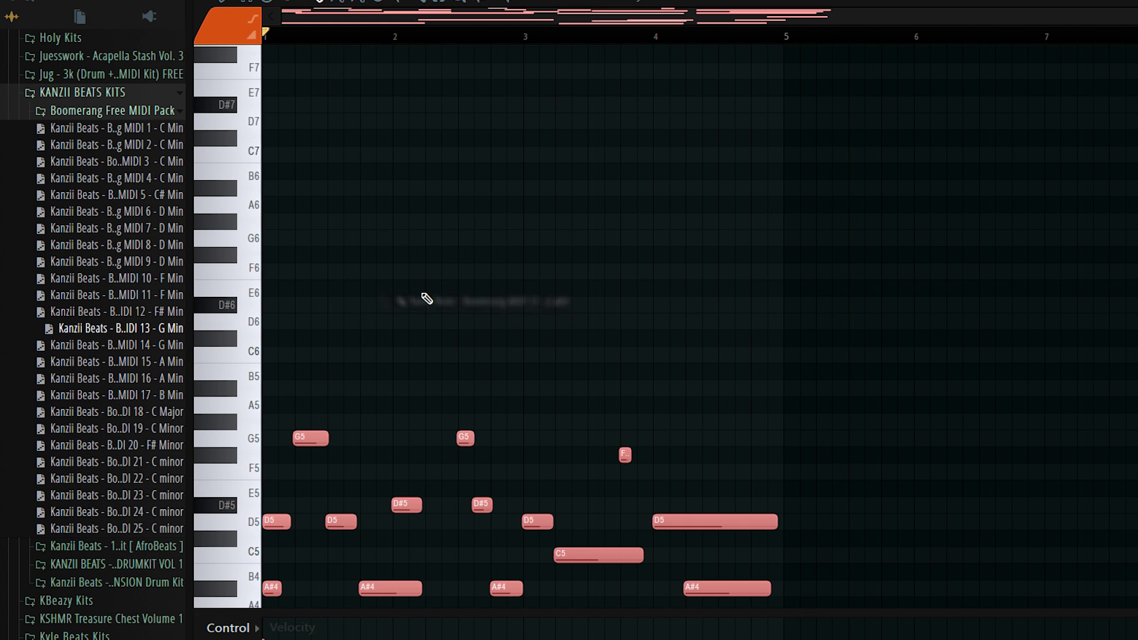
- Play the loaded chord pattern and look over its high and low notes in the piano roll
{"action": "key", "text": "space"}
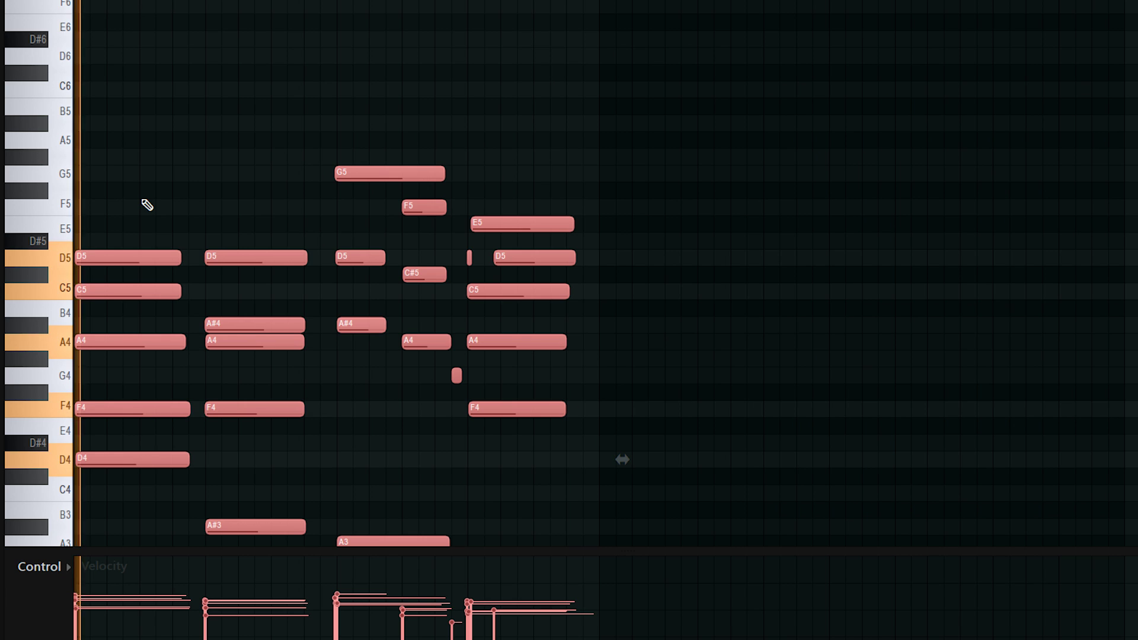
{"action": "scroll", "coordinate": [350, 278], "scroll_direction": "down", "scroll_amount": 4}
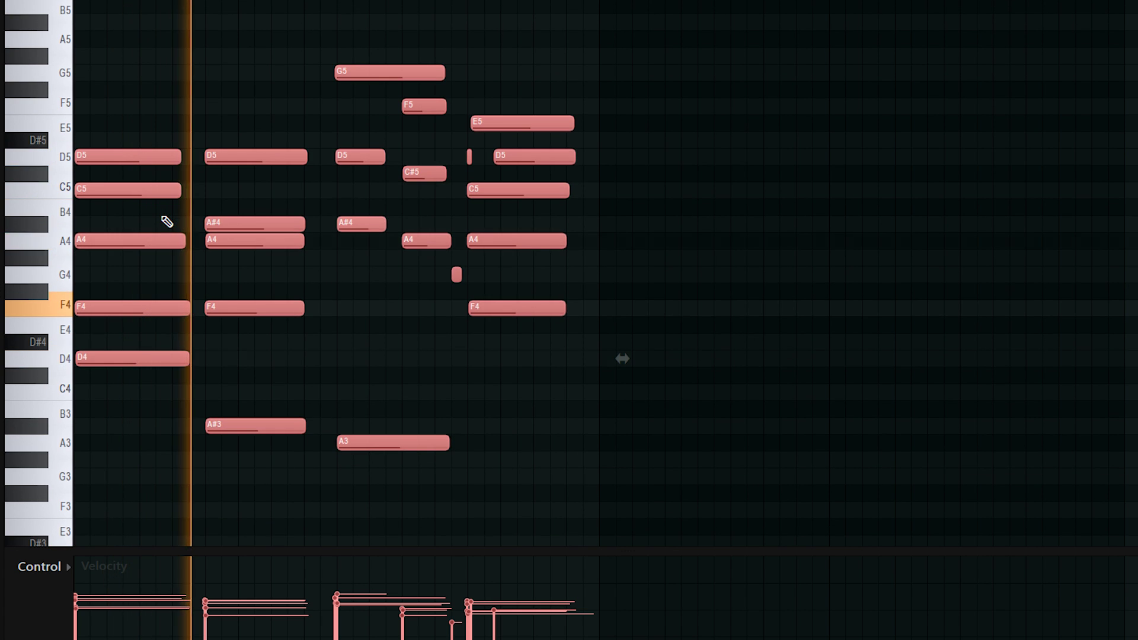
{"action": "scroll", "coordinate": [165, 221], "scroll_direction": "down", "scroll_amount": 4}
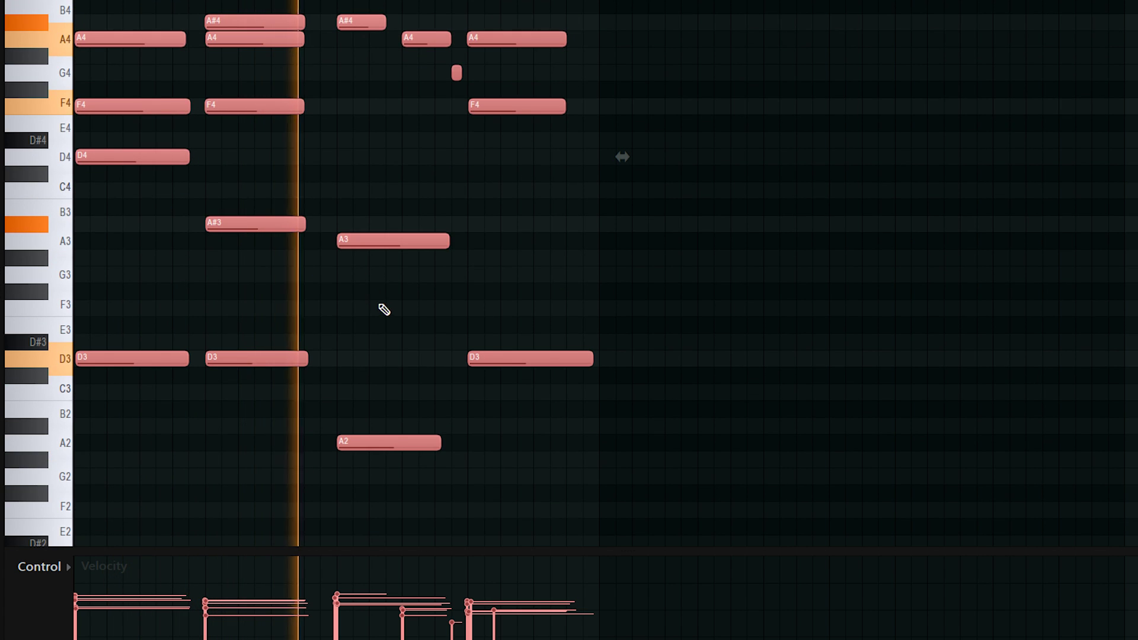
{"action": "scroll", "coordinate": [382, 306], "scroll_direction": "up", "scroll_amount": 3}
{"action": "scroll", "coordinate": [385, 310], "scroll_direction": "down", "scroll_amount": 1}
{"action": "scroll", "coordinate": [385, 310], "scroll_direction": "up", "scroll_amount": 3}
{"action": "scroll", "coordinate": [384, 316], "scroll_direction": "down", "scroll_amount": 4}
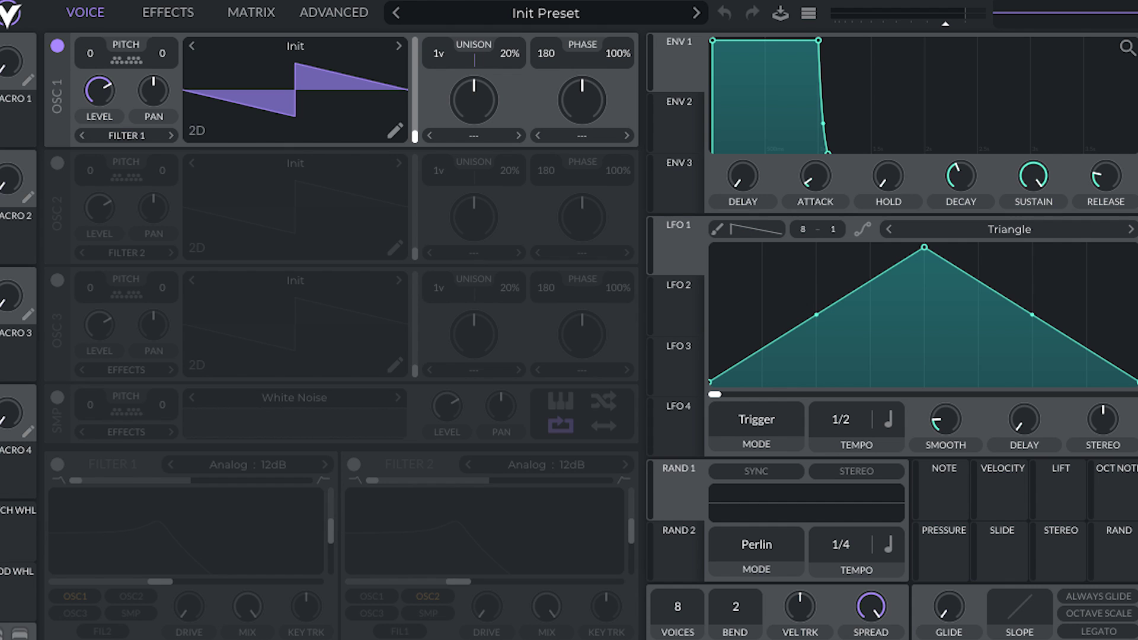
- Filter Vital's preset browser to Keys and load the Salomon preset
{"action": "left_click", "coordinate": [537, 24]}
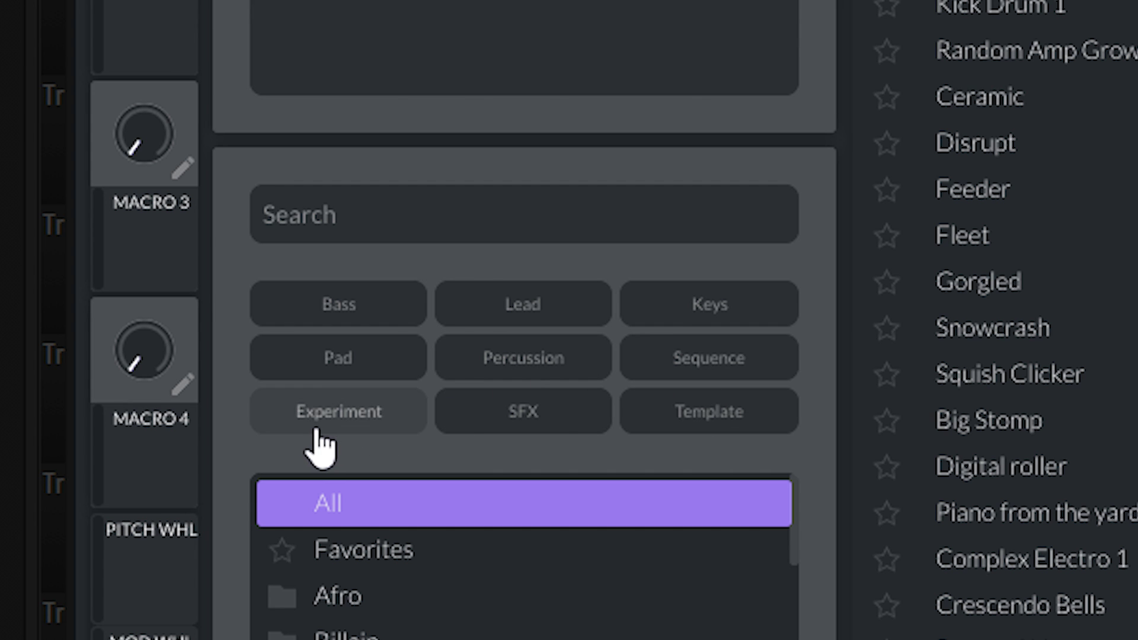
{"action": "left_click", "coordinate": [708, 304]}
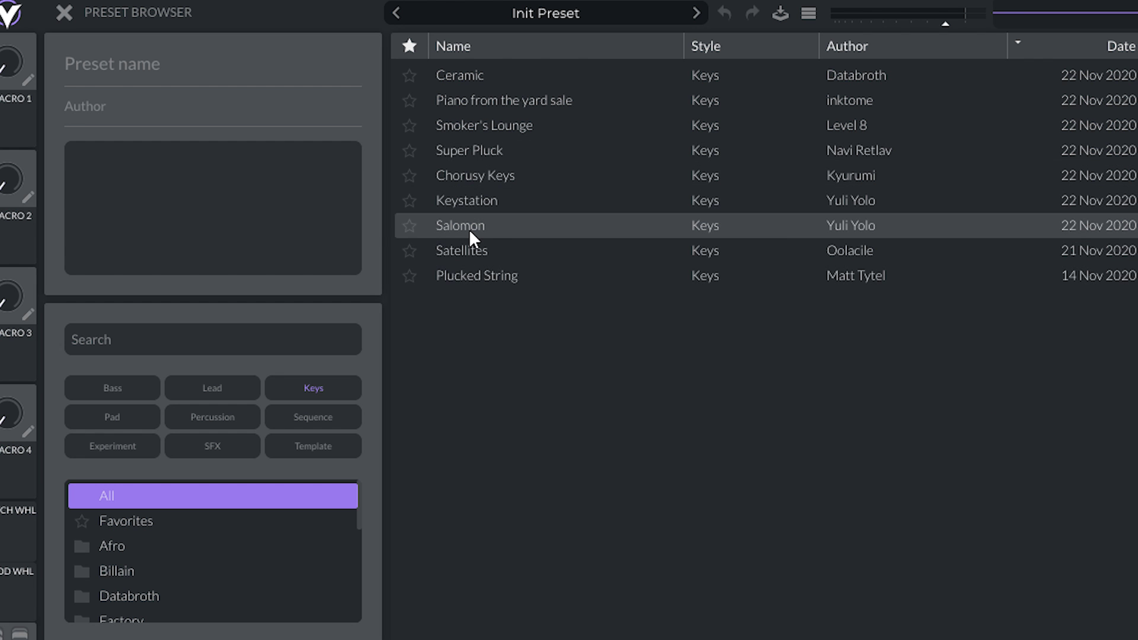
{"action": "left_click", "coordinate": [469, 229]}
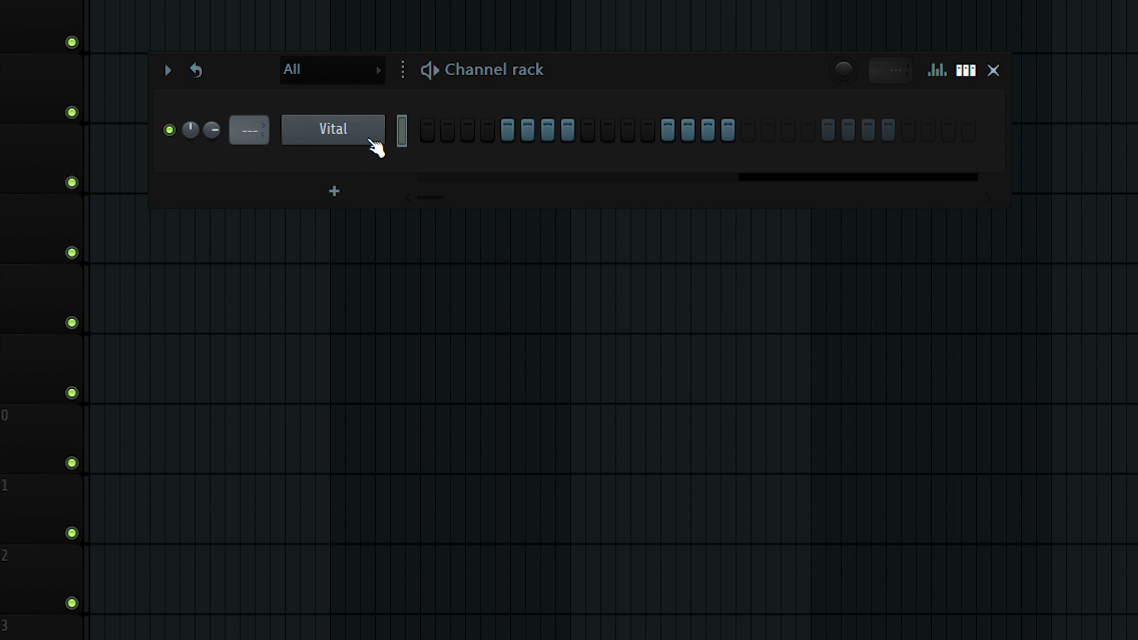
- Load Boomerang MIDI 16 - A Min into the Vital channel's piano roll and play it
{"action": "right_click", "coordinate": [376, 147]}
{"action": "left_click", "coordinate": [439, 127]}
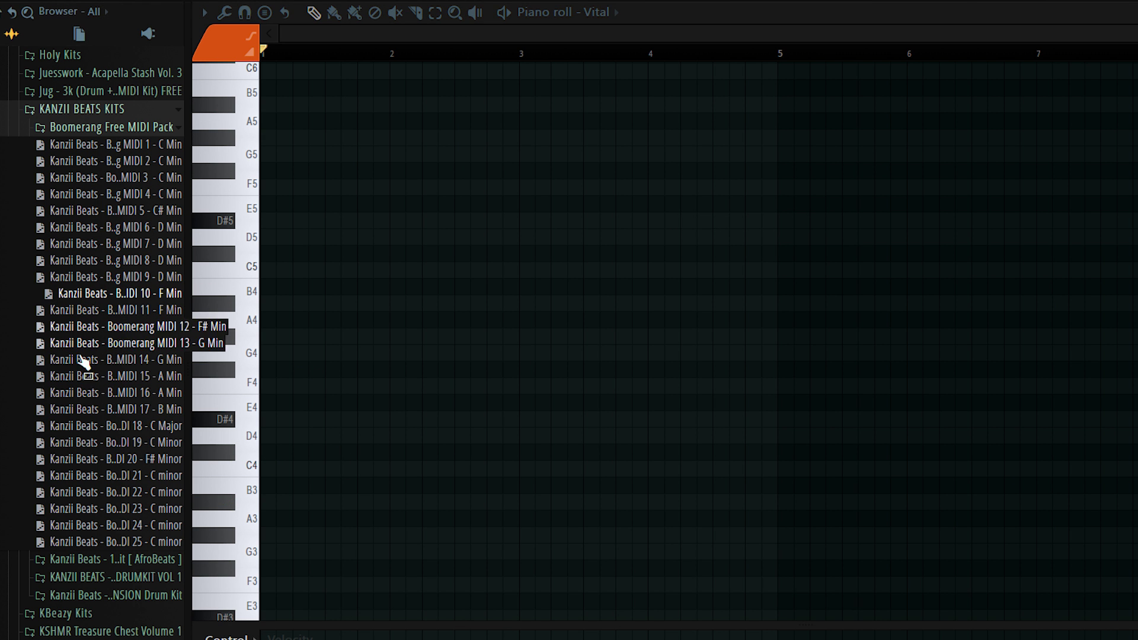
{"action": "left_click_drag", "start_coordinate": [539, 313], "coordinate": [539, 313]}
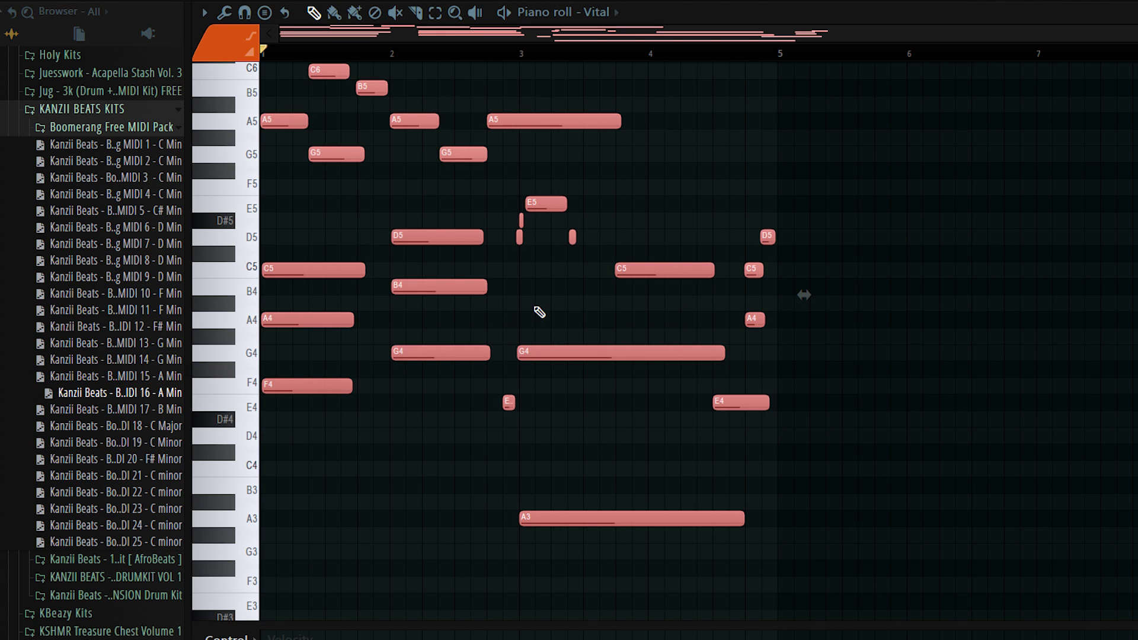
{"action": "key", "text": "space"}
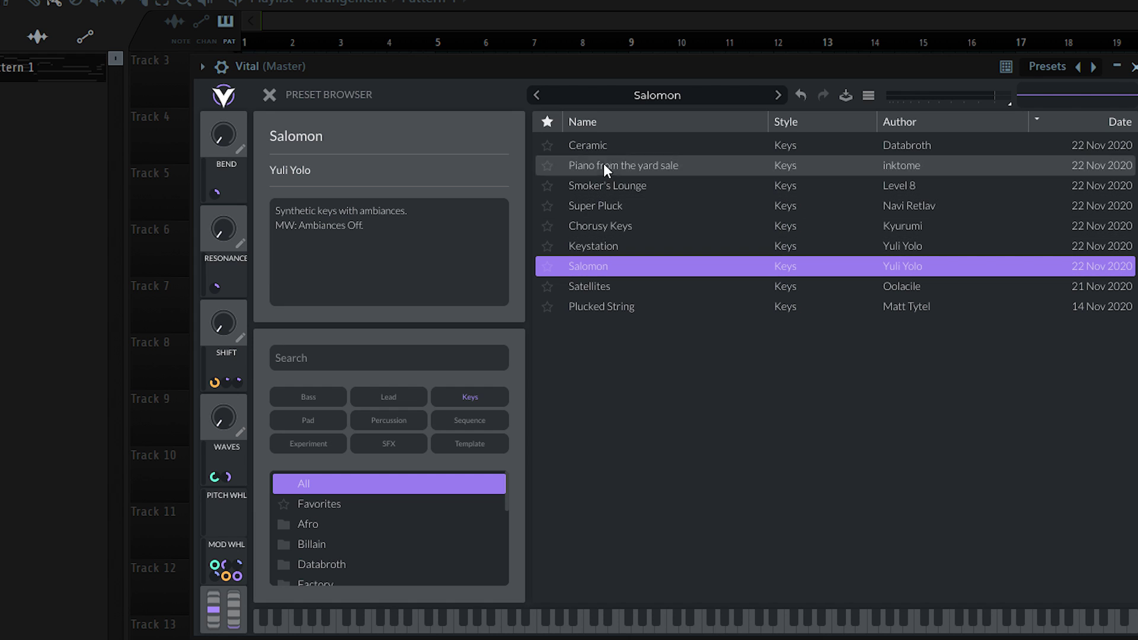
{"action": "left_click", "coordinate": [333, 410]}
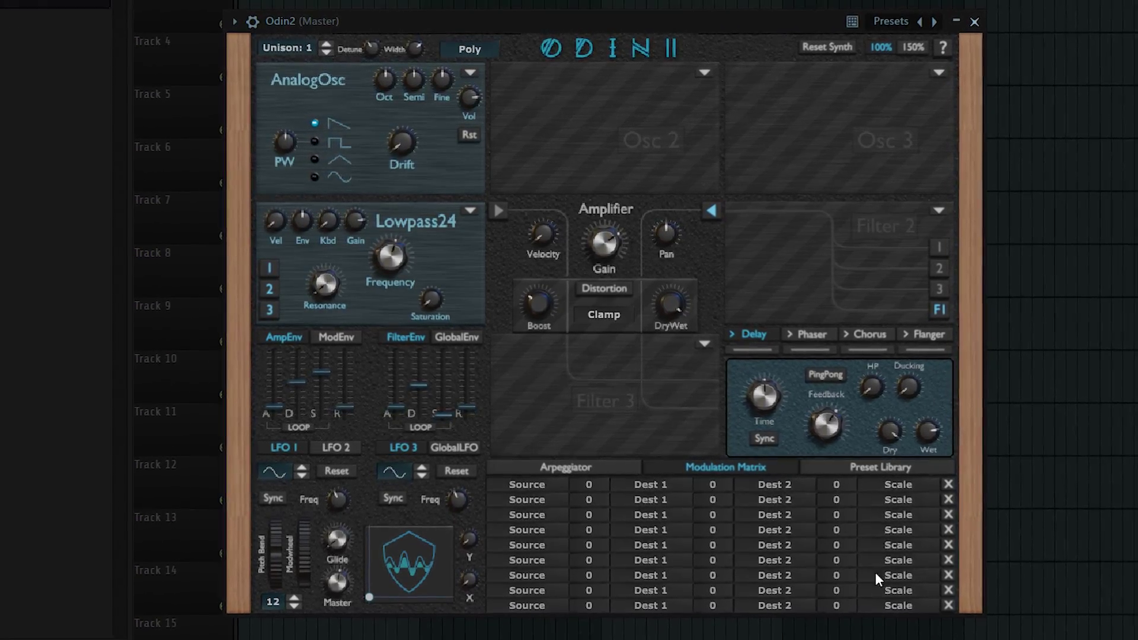
- Load the E-Piano (MW) preset from the Keys category of Odin2's factory presets
{"action": "left_click", "coordinate": [883, 469]}
{"action": "scroll", "coordinate": [587, 509], "scroll_direction": "down", "scroll_amount": 2}
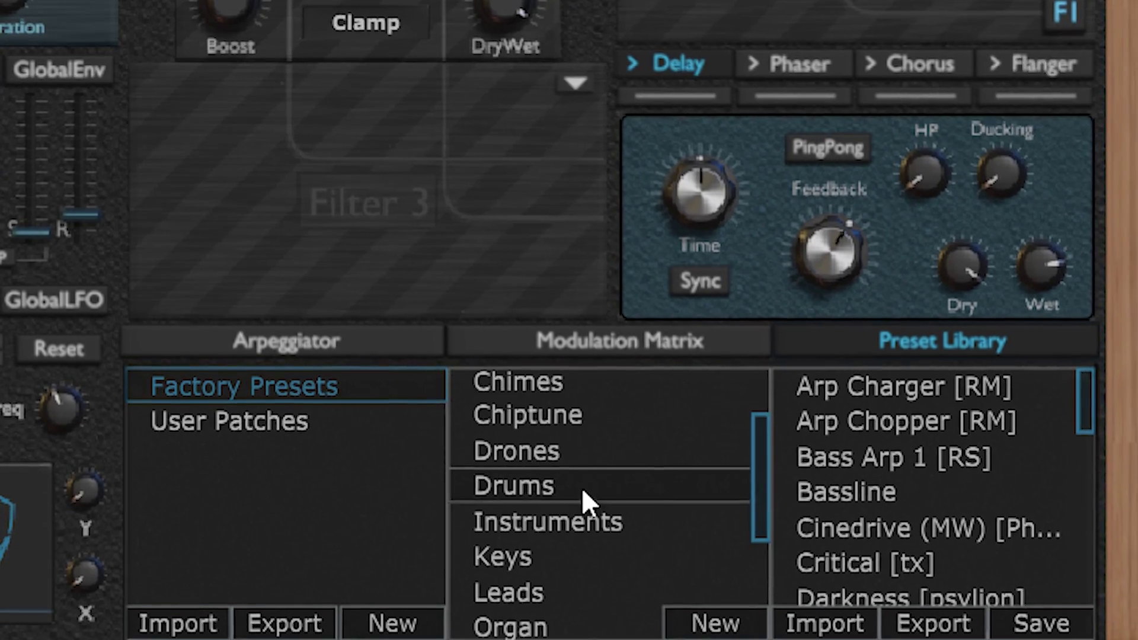
{"action": "scroll", "coordinate": [492, 527], "scroll_direction": "down", "scroll_amount": 2}
{"action": "left_click", "coordinate": [508, 511]}
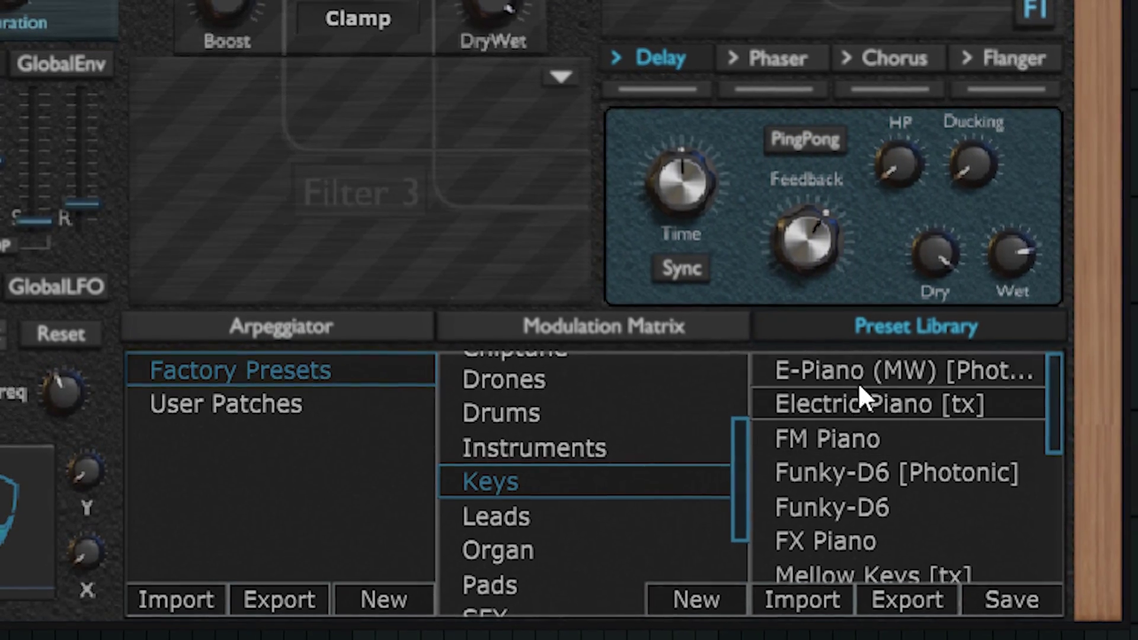
{"action": "left_click", "coordinate": [855, 367]}
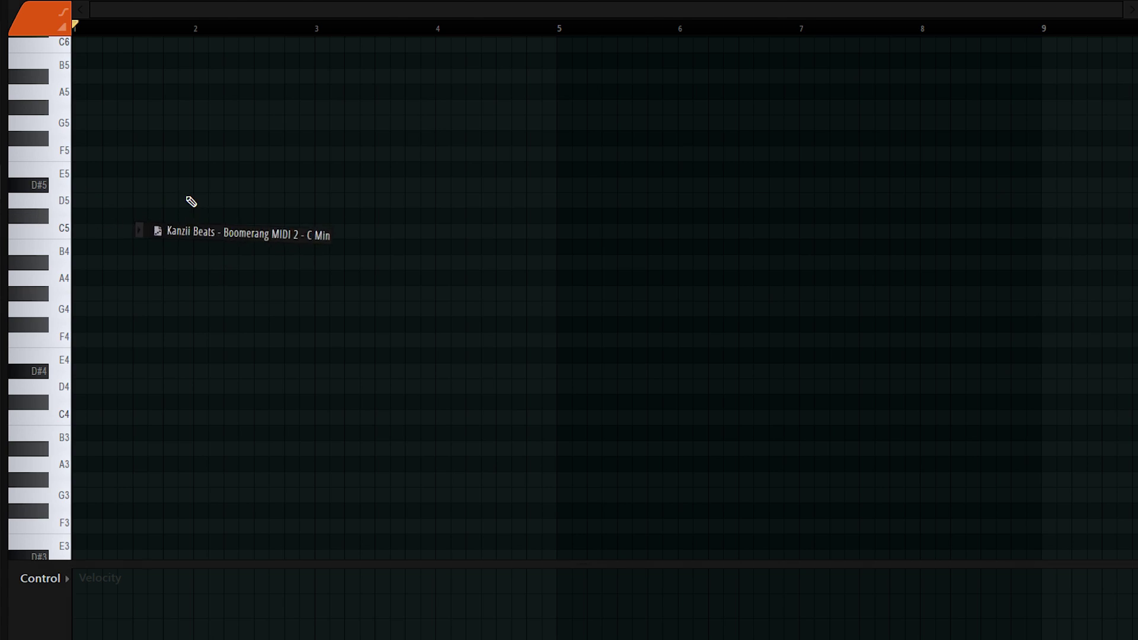
- Load Boomerang MIDI 2 - C Min into the piano roll and check its notes during playback
{"action": "left_click_drag", "start_coordinate": [186, 202], "coordinate": [191, 202]}
{"action": "scroll", "coordinate": [188, 208], "scroll_direction": "down", "scroll_amount": 6}
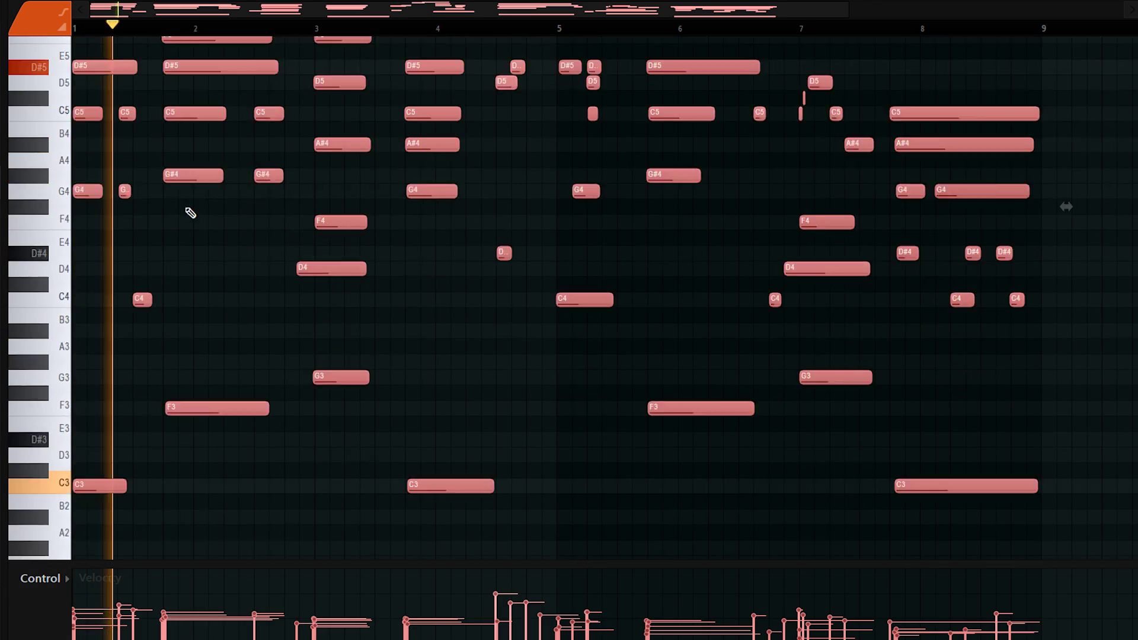
{"action": "scroll", "coordinate": [184, 225], "scroll_direction": "up", "scroll_amount": 3}
{"action": "scroll", "coordinate": [184, 227], "scroll_direction": "up", "scroll_amount": 4}
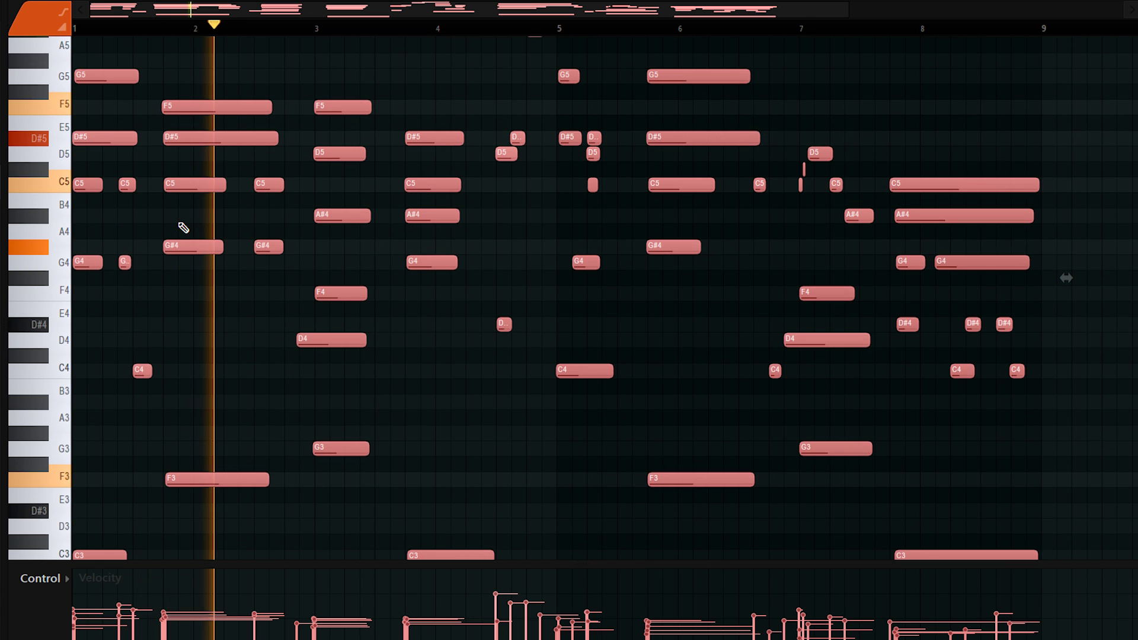
{"action": "scroll", "coordinate": [183, 227], "scroll_direction": "down", "scroll_amount": 4}
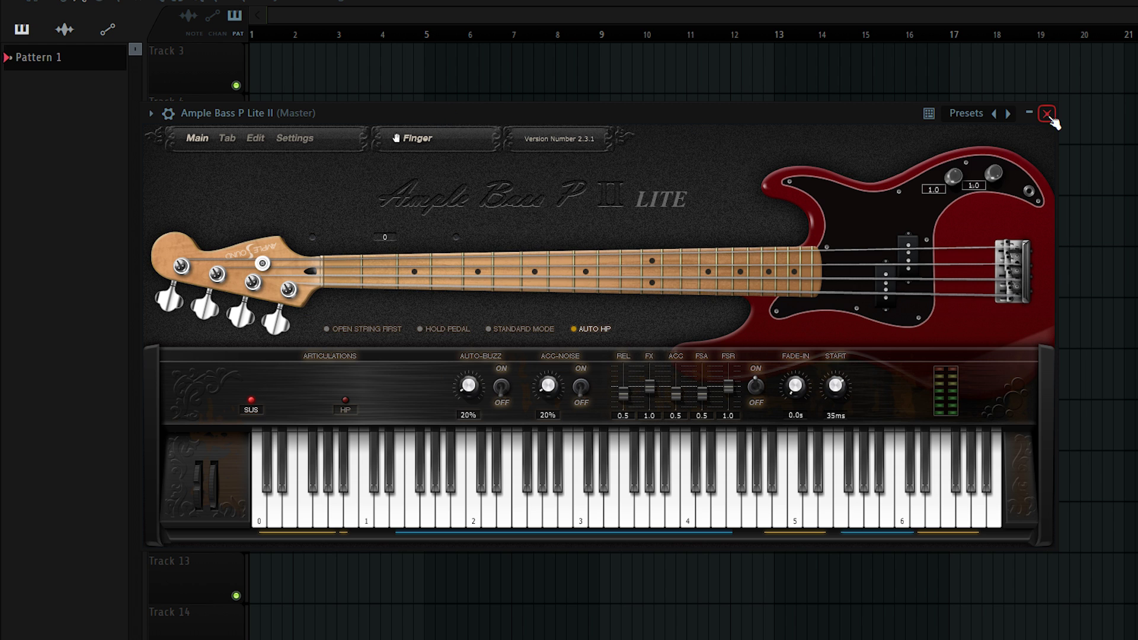
- Close Ample Bass P Lite II and load Boomerang MIDI 24 - C minor into its channel's piano roll
{"action": "left_click", "coordinate": [1047, 114]}
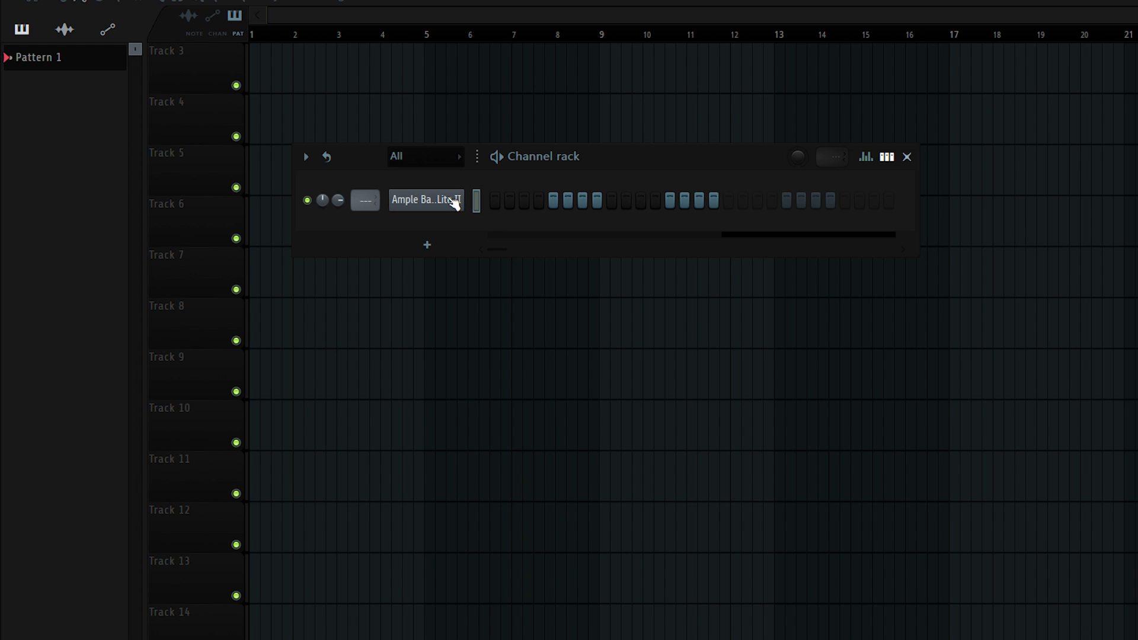
{"action": "right_click", "coordinate": [459, 202]}
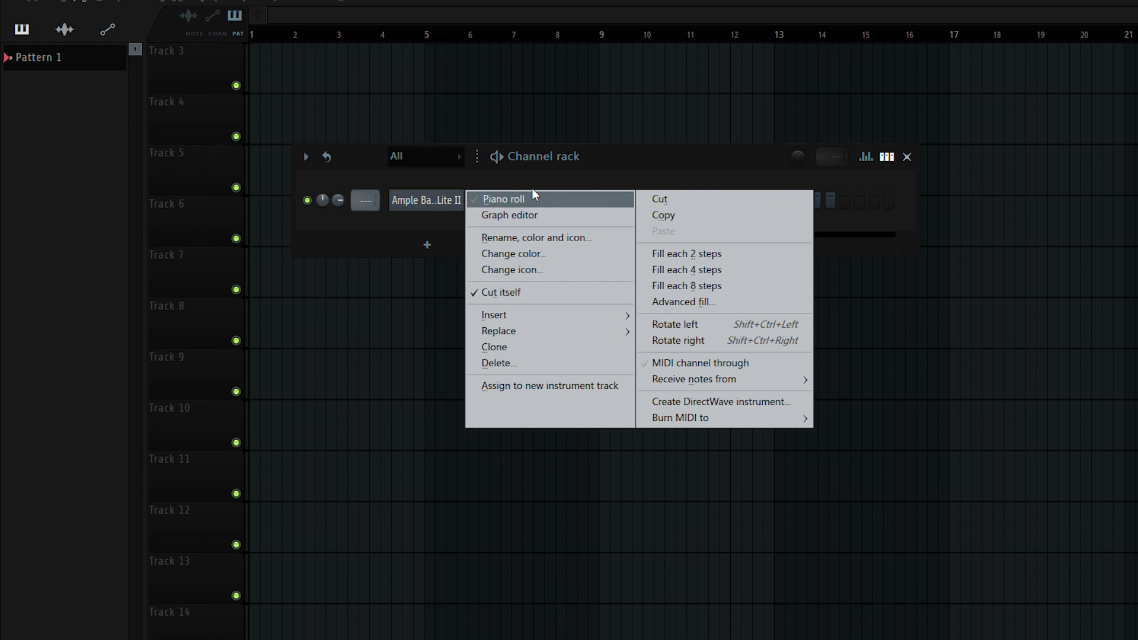
{"action": "left_click", "coordinate": [504, 199]}
{"action": "scroll", "coordinate": [154, 569], "scroll_direction": "down", "scroll_amount": 2}
{"action": "left_click_drag", "start_coordinate": [149, 571], "coordinate": [532, 468]}
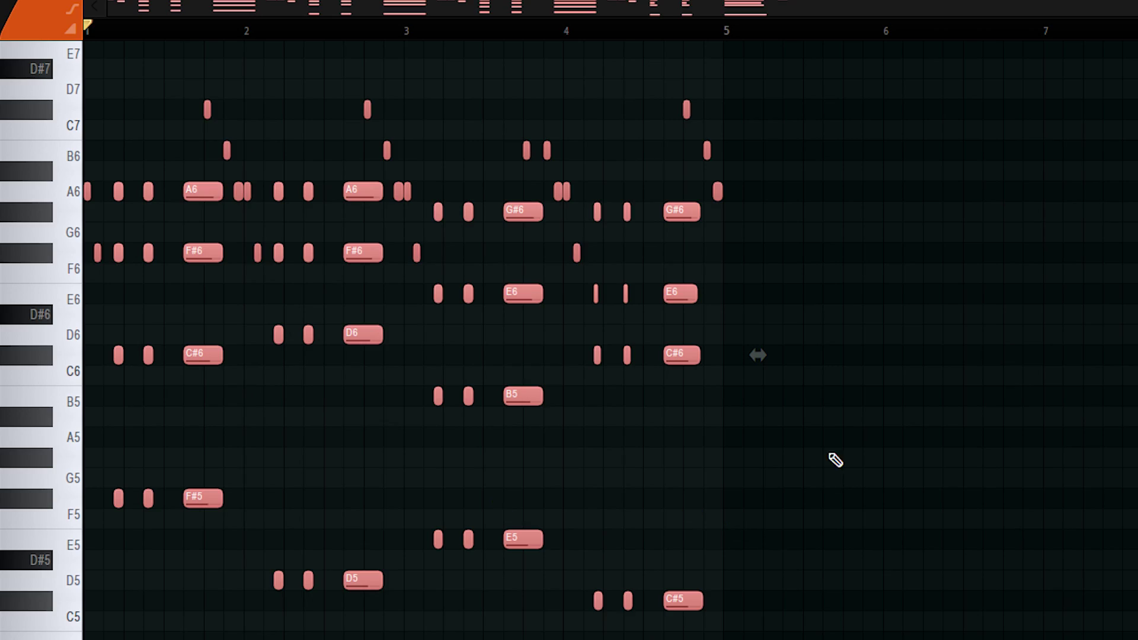
- Delete the upper notes so only the lowest line remains, and transpose it down one octave to F#4, D4, E4 and C#4
{"action": "left_click_drag", "start_coordinate": [827, 464], "coordinate": [83, 36]}
{"action": "key", "text": "Delete"}
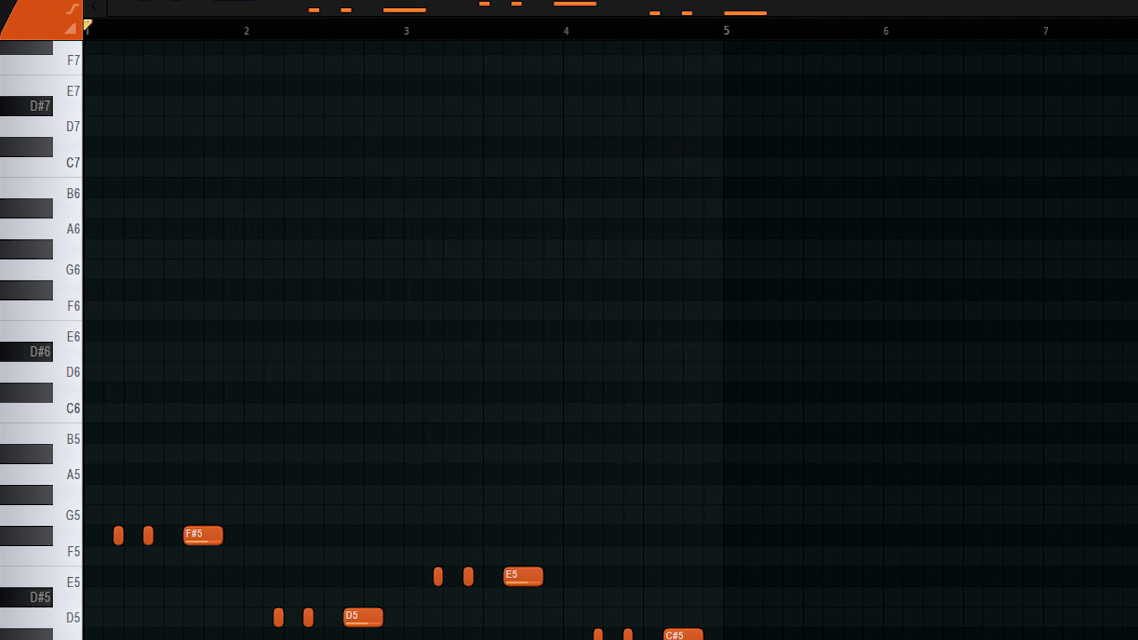
{"action": "scroll", "coordinate": [144, 228], "scroll_direction": "down", "scroll_amount": 2}
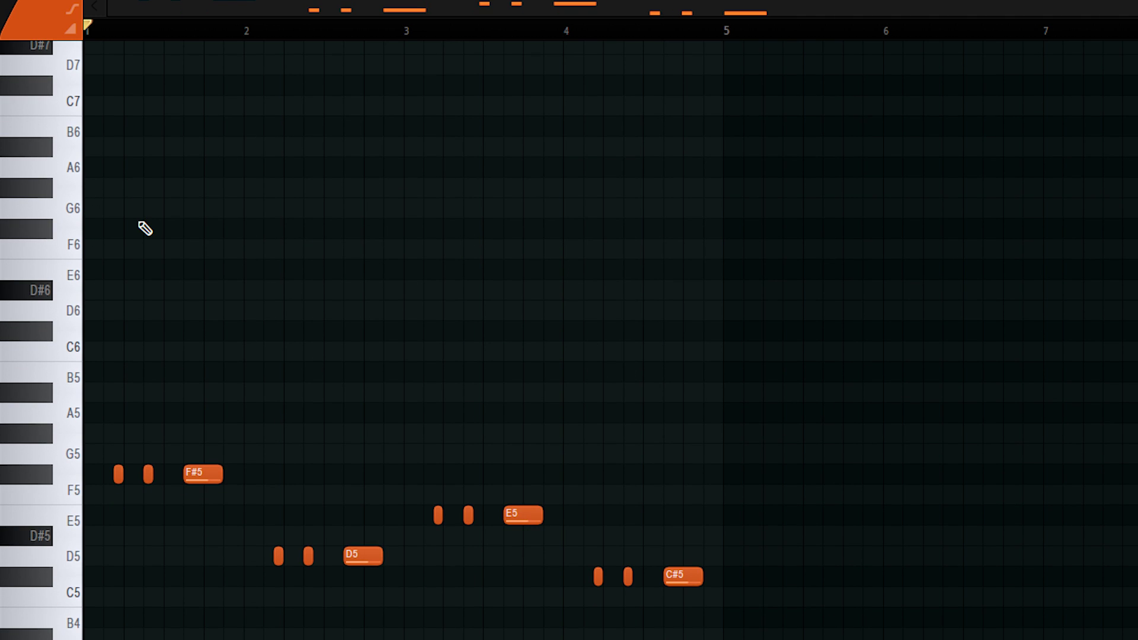
{"action": "scroll", "coordinate": [145, 229], "scroll_direction": "up", "scroll_amount": 2}
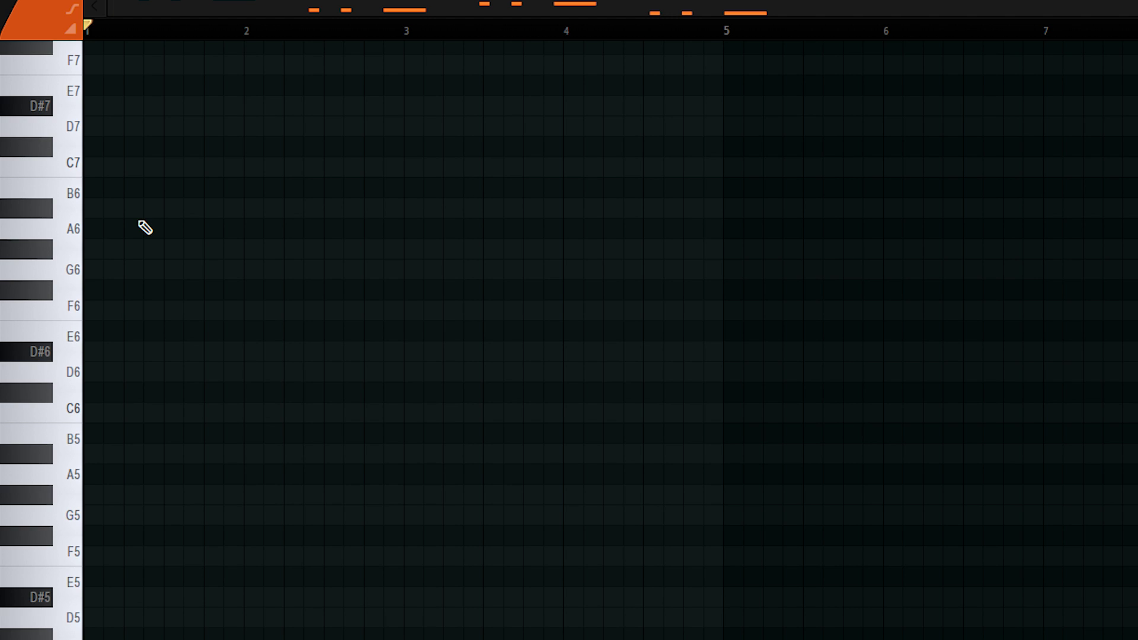
{"action": "scroll", "coordinate": [145, 228], "scroll_direction": "down", "scroll_amount": 16}
- Play the reduced bass line through Ample Bass P Lite II and stop playback
{"action": "key", "text": "space"}
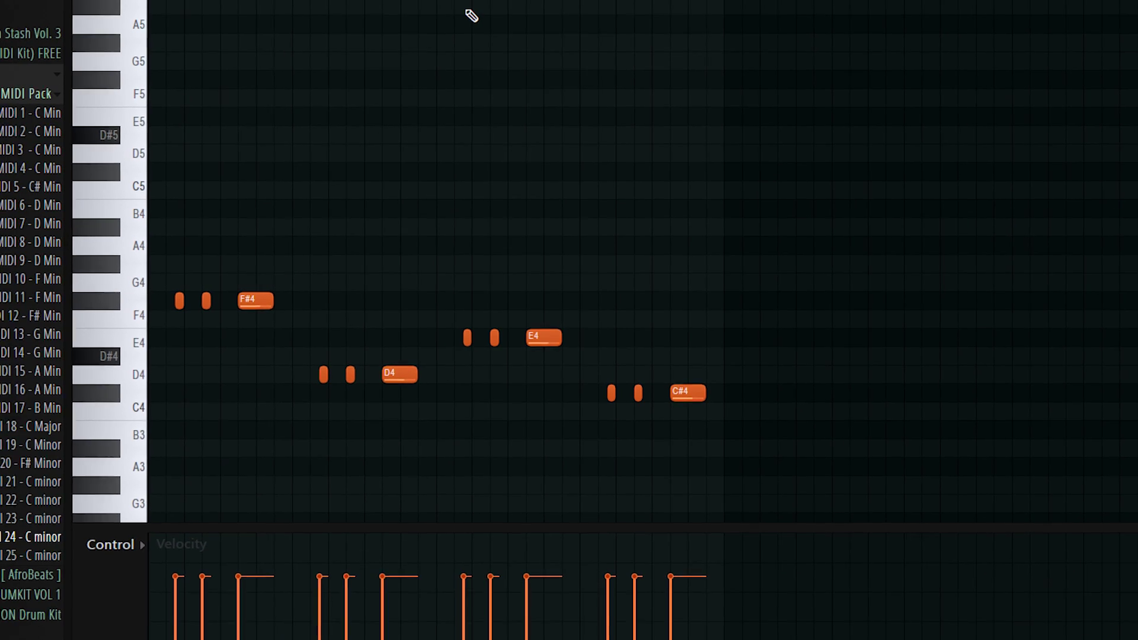
{"action": "key", "text": "space"}
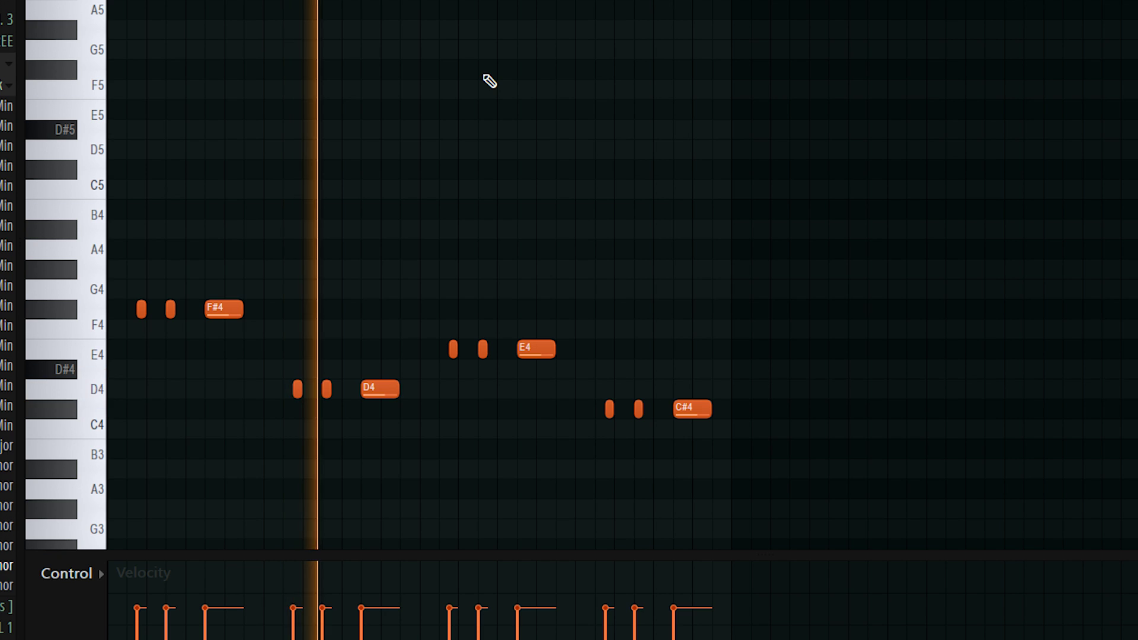
{"action": "key", "text": "space"}
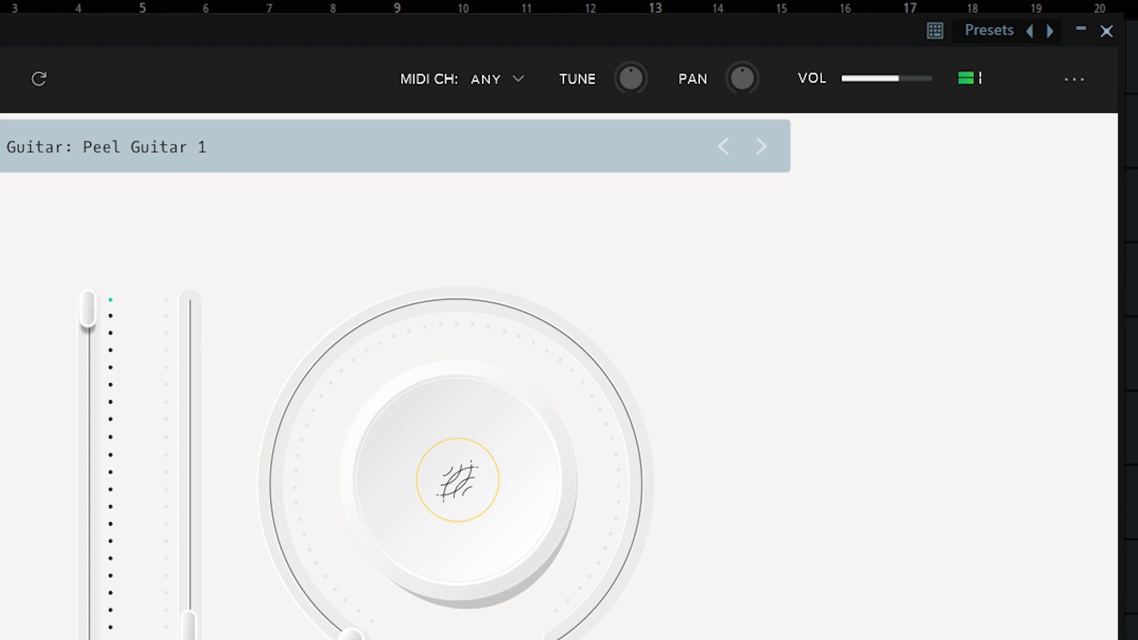
- Raise the LABS volume for Peel Guitar 1, close the plugin and load a MIDI pattern into its piano roll
{"action": "left_click_drag", "start_coordinate": [899, 77], "coordinate": [951, 86]}
{"action": "left_click", "coordinate": [1107, 31]}
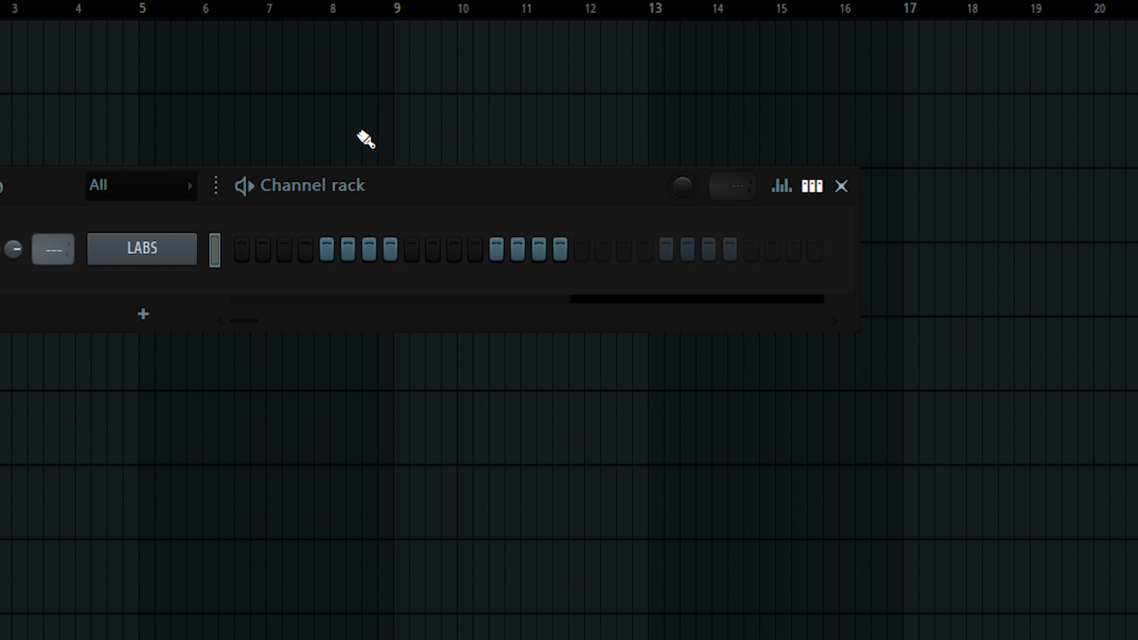
{"action": "left_click_drag", "start_coordinate": [304, 224], "coordinate": [360, 197]}
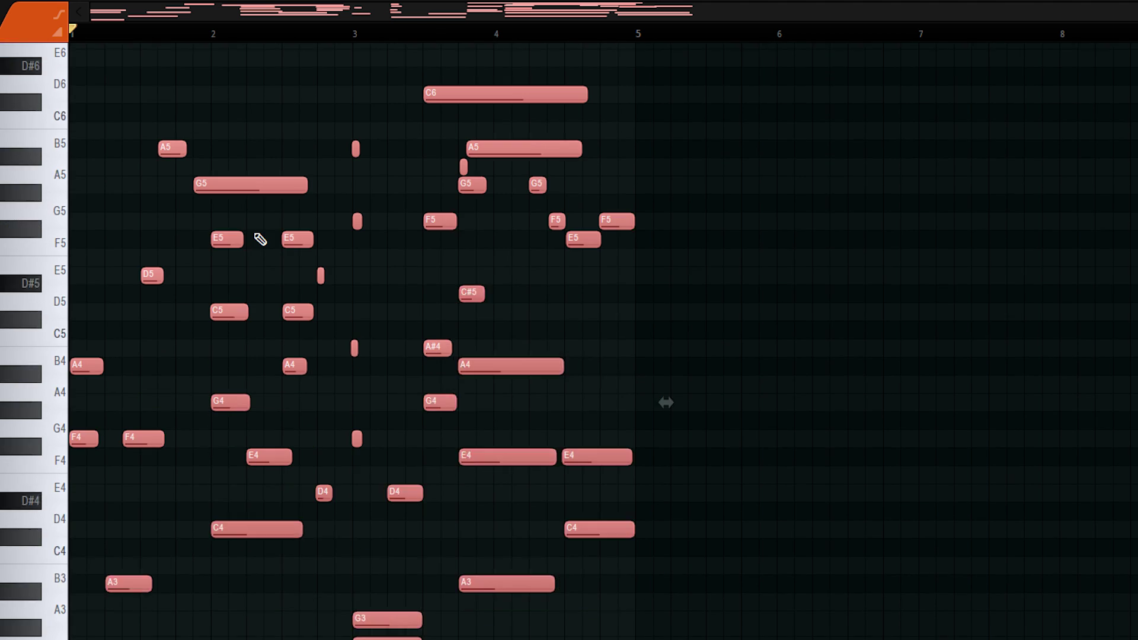
- Play the pattern through LABS and examine its notes from the lowest to the highest octave
{"action": "scroll", "coordinate": [360, 197], "scroll_direction": "down", "scroll_amount": 6}
{"action": "scroll", "coordinate": [259, 239], "scroll_direction": "up", "scroll_amount": 6}
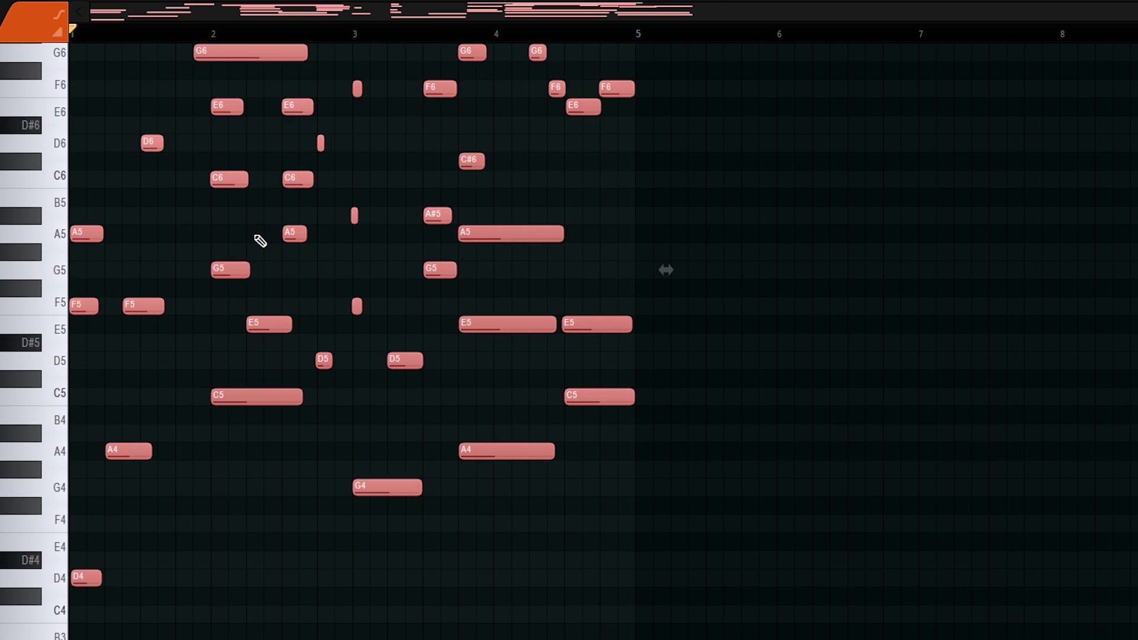
{"action": "scroll", "coordinate": [237, 313], "scroll_direction": "down", "scroll_amount": 2}
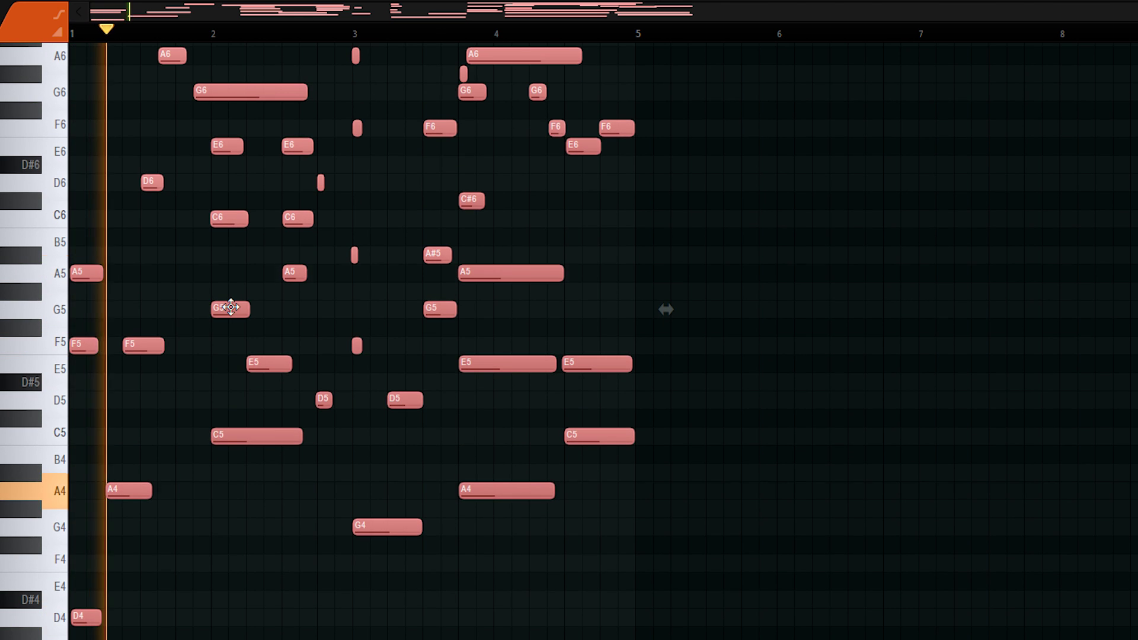
{"action": "scroll", "coordinate": [237, 313], "scroll_direction": "up", "scroll_amount": 1}
{"action": "scroll", "coordinate": [237, 313], "scroll_direction": "up", "scroll_amount": 2}
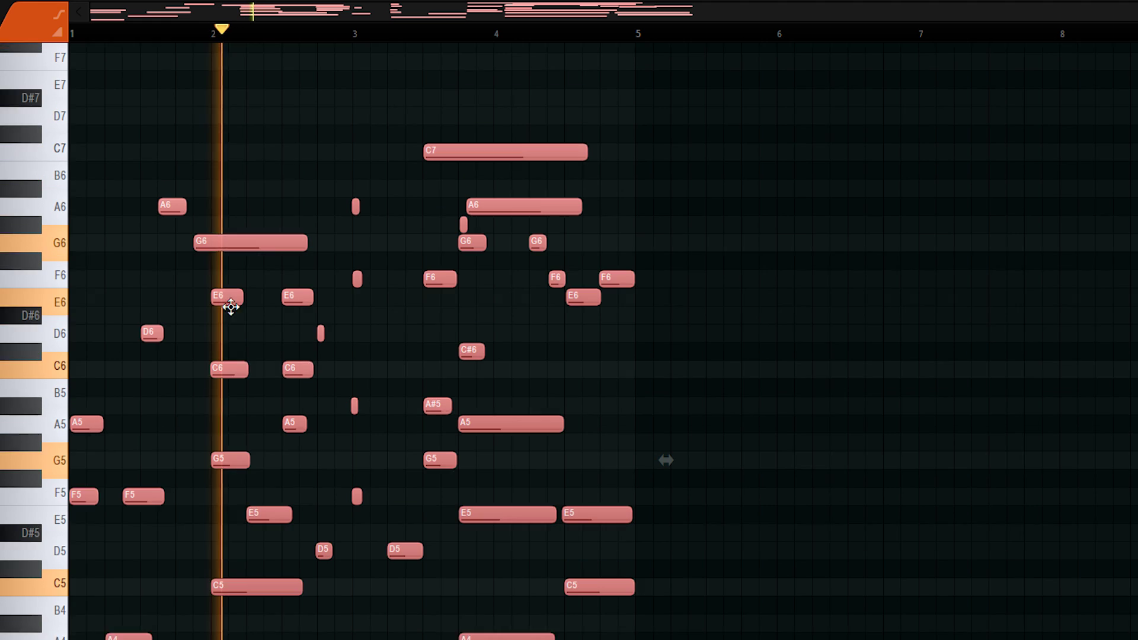
{"action": "scroll", "coordinate": [237, 312], "scroll_direction": "down", "scroll_amount": 1}
{"action": "scroll", "coordinate": [389, 343], "scroll_direction": "down", "scroll_amount": 2}
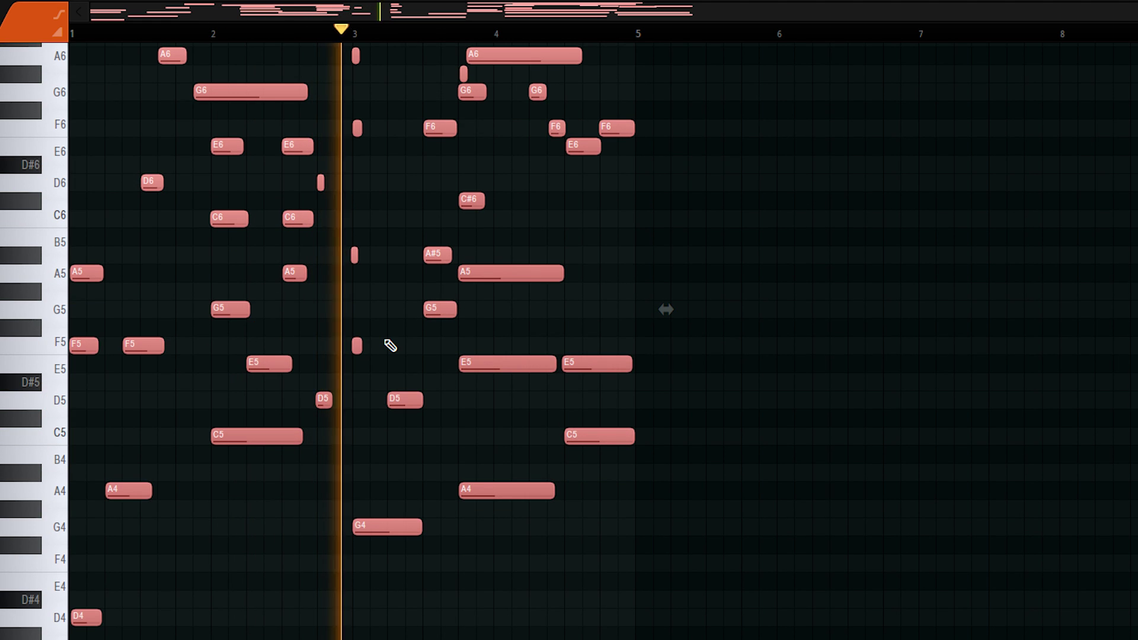
{"action": "scroll", "coordinate": [390, 346], "scroll_direction": "up", "scroll_amount": 1}
{"action": "scroll", "coordinate": [388, 344], "scroll_direction": "up", "scroll_amount": 2}
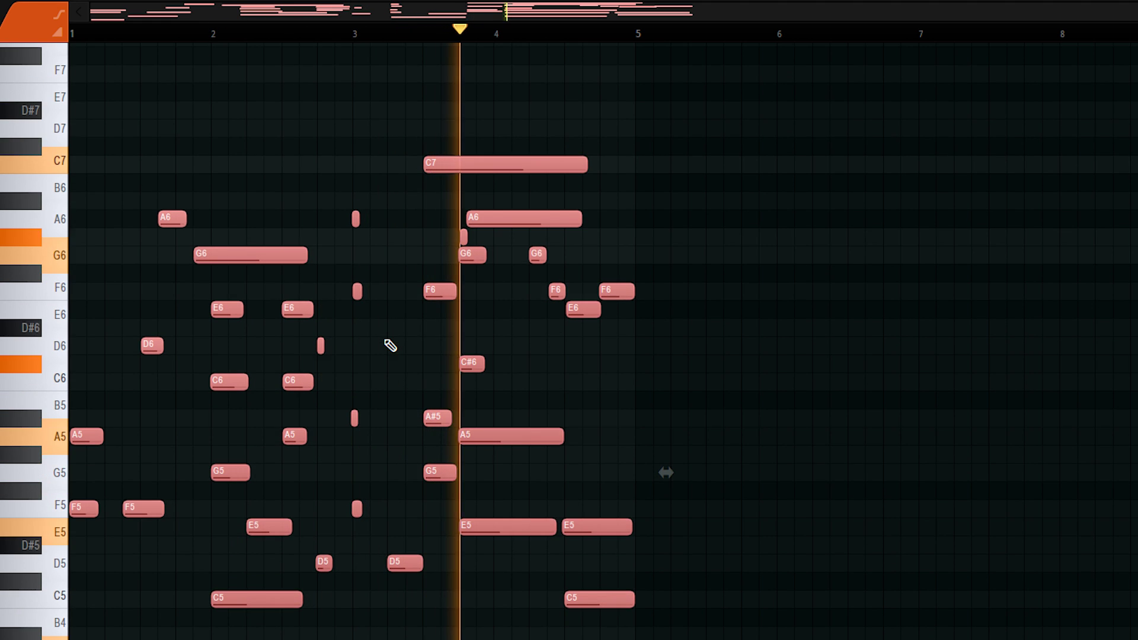
{"action": "scroll", "coordinate": [384, 359], "scroll_direction": "down", "scroll_amount": 2}
{"action": "scroll", "coordinate": [379, 371], "scroll_direction": "up", "scroll_amount": 2}
{"action": "scroll", "coordinate": [379, 372], "scroll_direction": "down", "scroll_amount": 2}
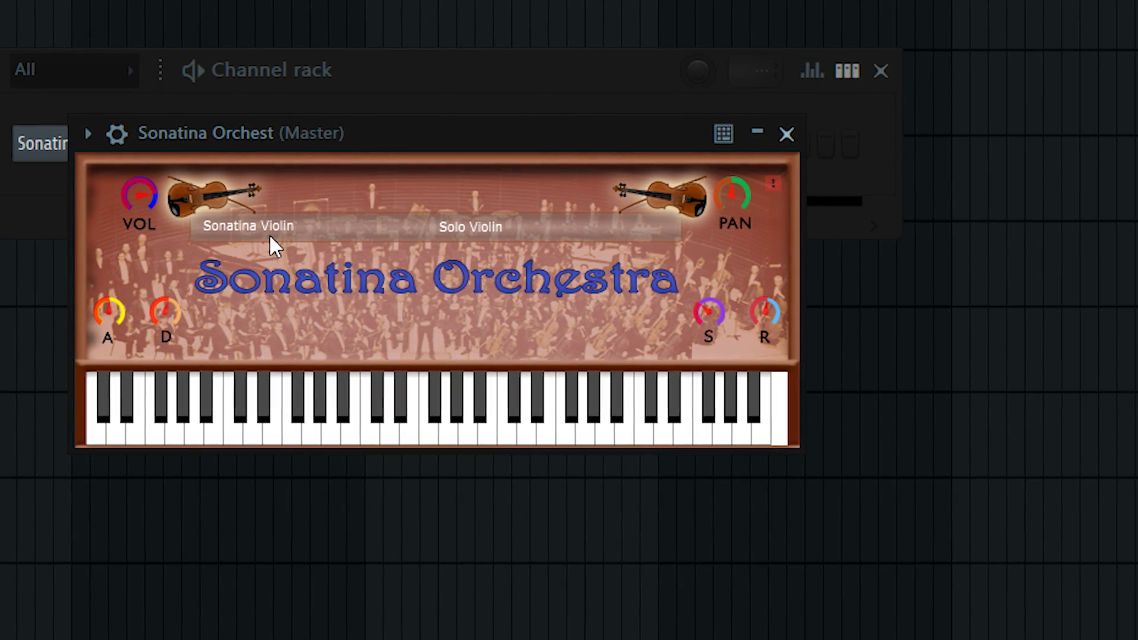
- Look through the Sonatina Orchestra instruments, keep Sonatina Violin, select its 2nd Violins Staccato group and close the plugin
{"action": "left_click", "coordinate": [270, 235]}
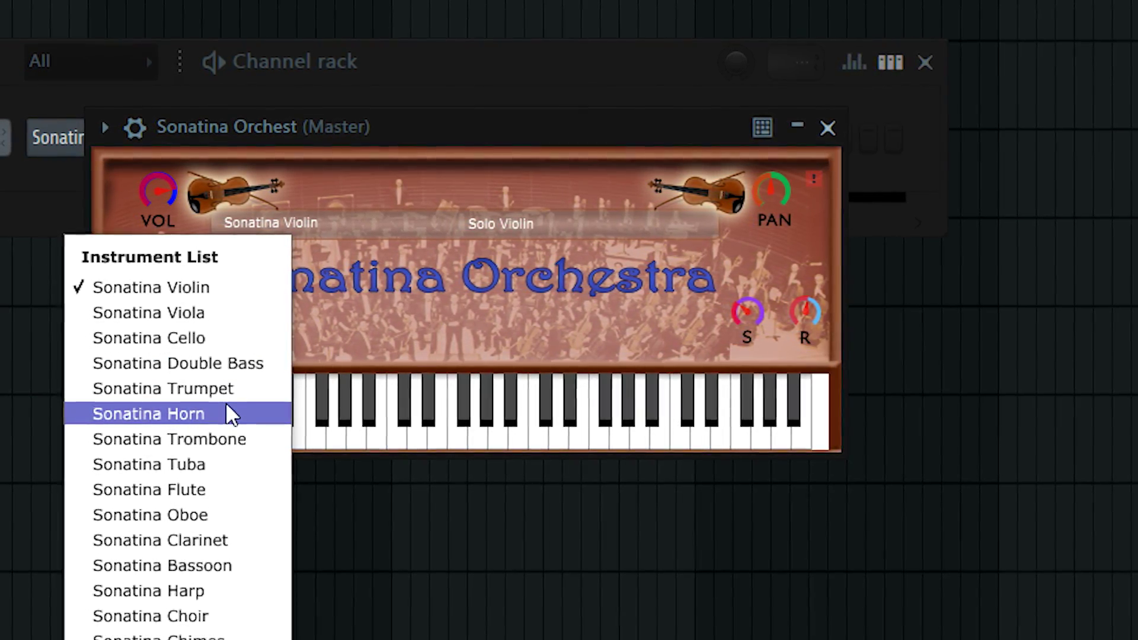
{"action": "left_click", "coordinate": [538, 295]}
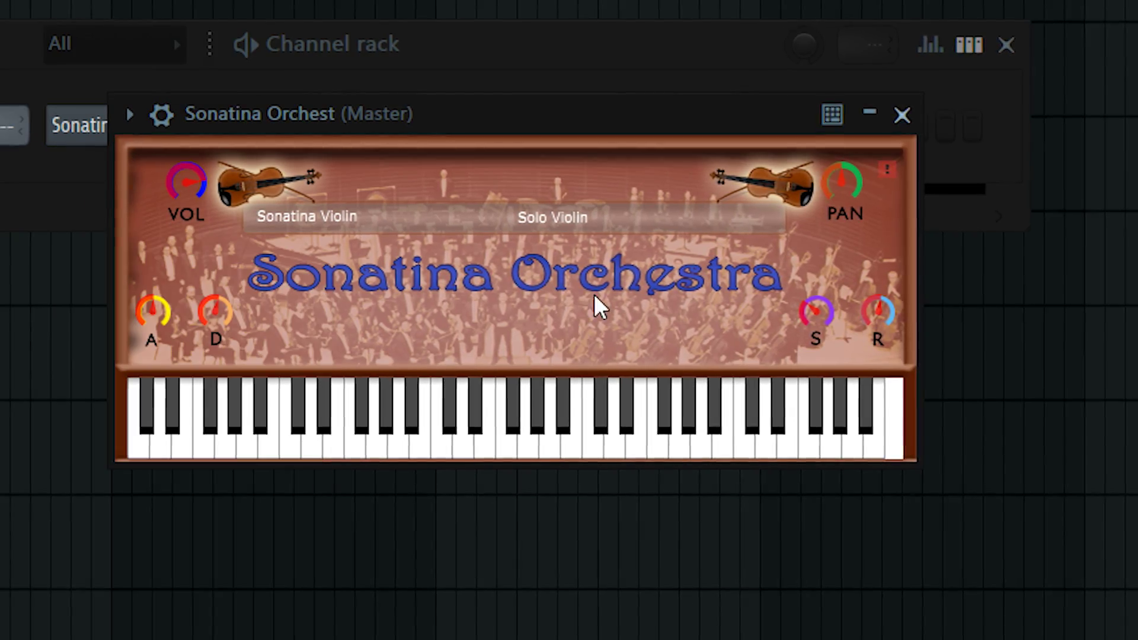
{"action": "left_click", "coordinate": [641, 214]}
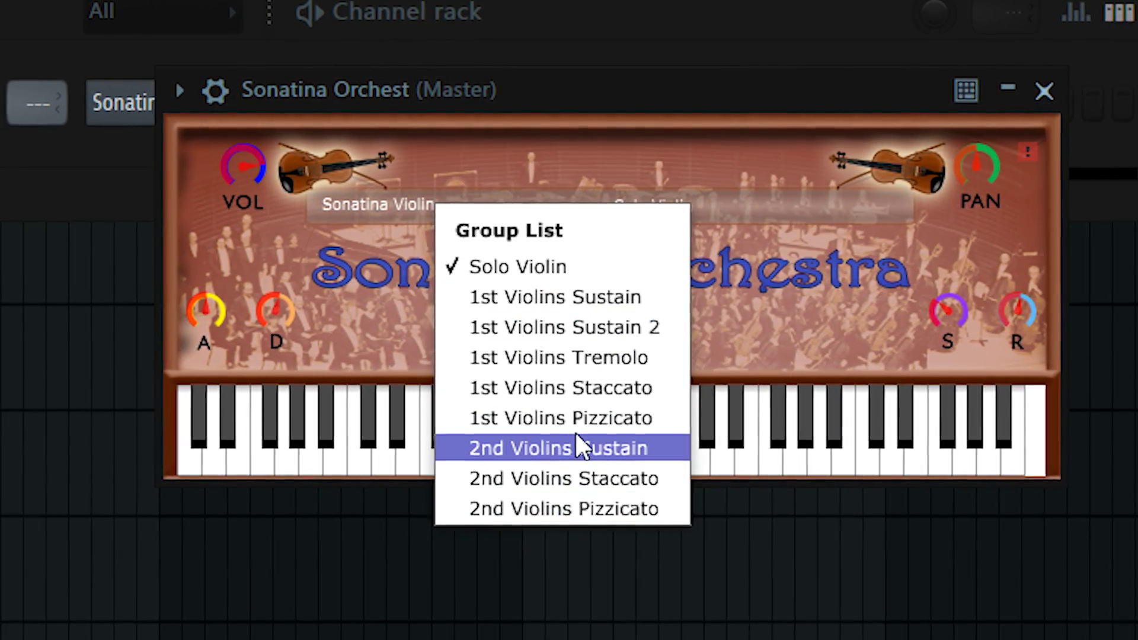
{"action": "left_click", "coordinate": [578, 480]}
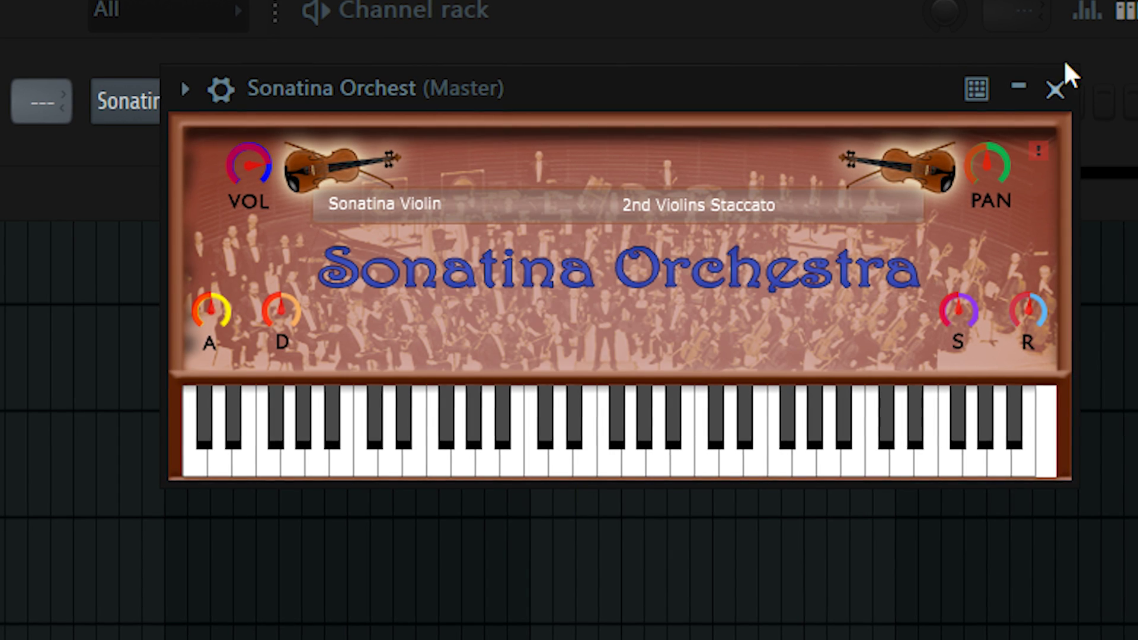
{"action": "left_click", "coordinate": [1055, 89]}
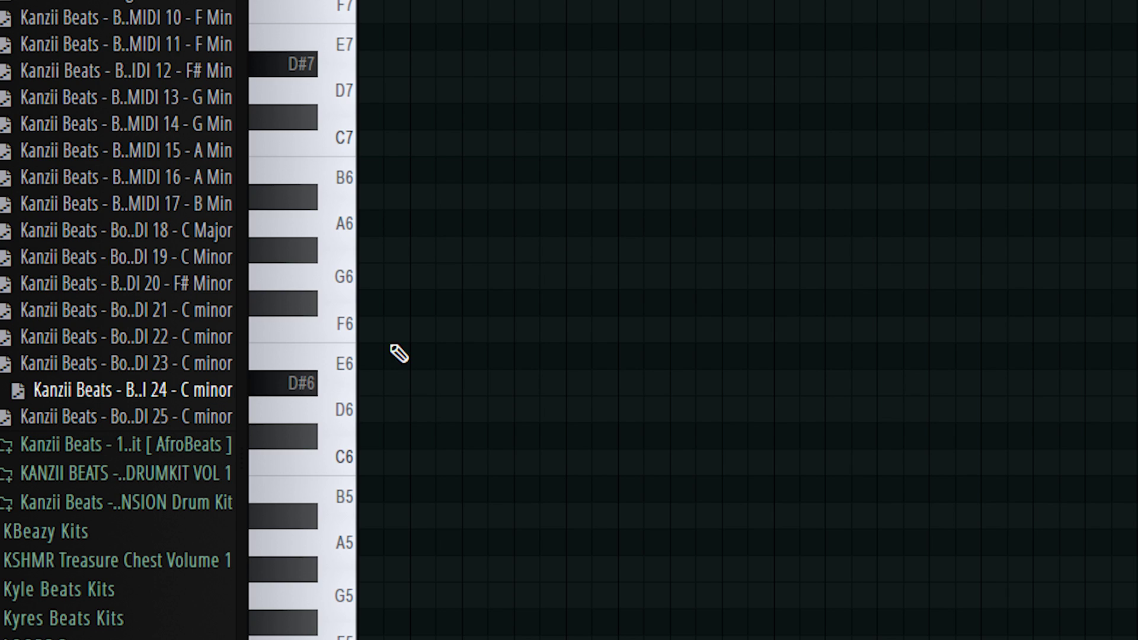
- Load Boomerang MIDI 24 - C minor into the Sonatina Orchestra piano roll, play it and select all its notes
{"action": "left_click_drag", "start_coordinate": [159, 391], "coordinate": [540, 389]}
{"action": "key", "text": "space"}
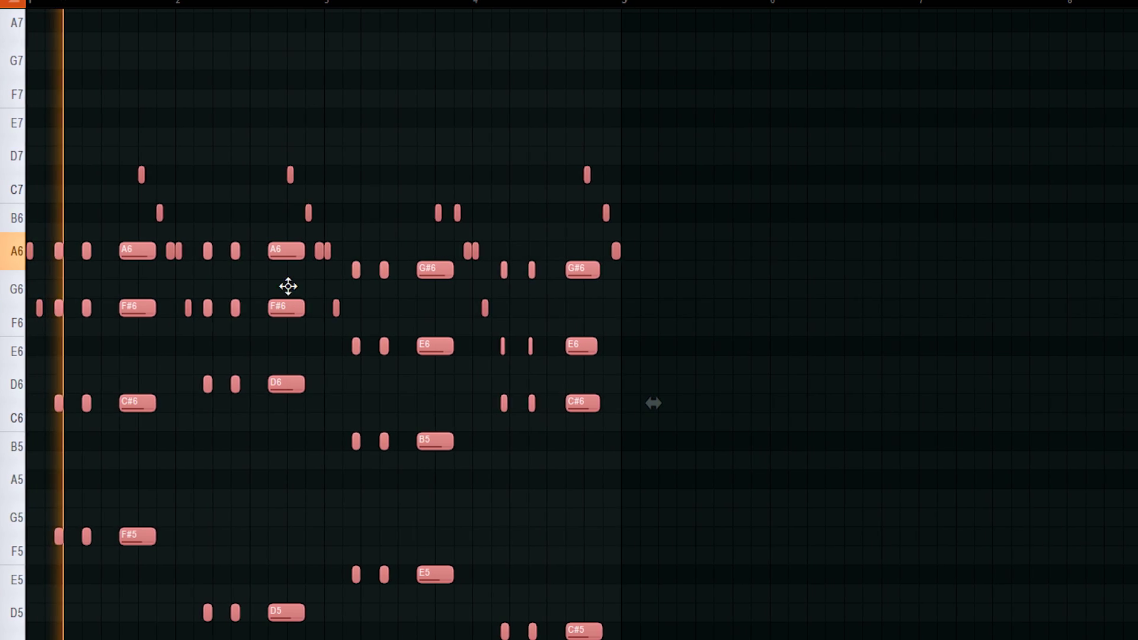
{"action": "scroll", "coordinate": [285, 291], "scroll_direction": "down", "scroll_amount": 2}
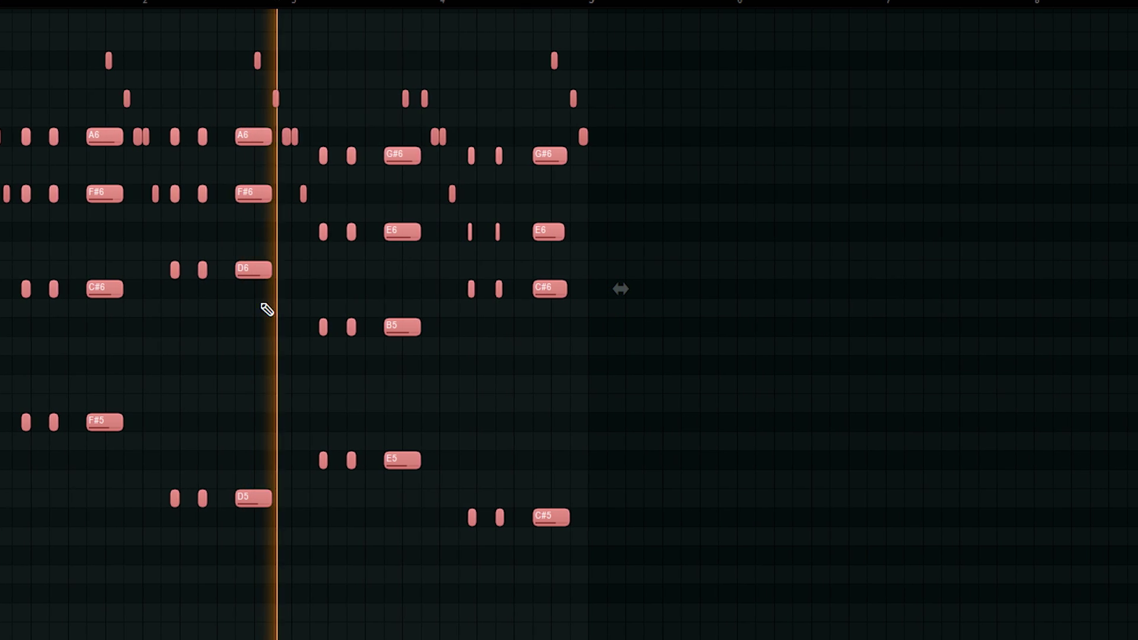
{"action": "key", "text": "ctrl+a"}
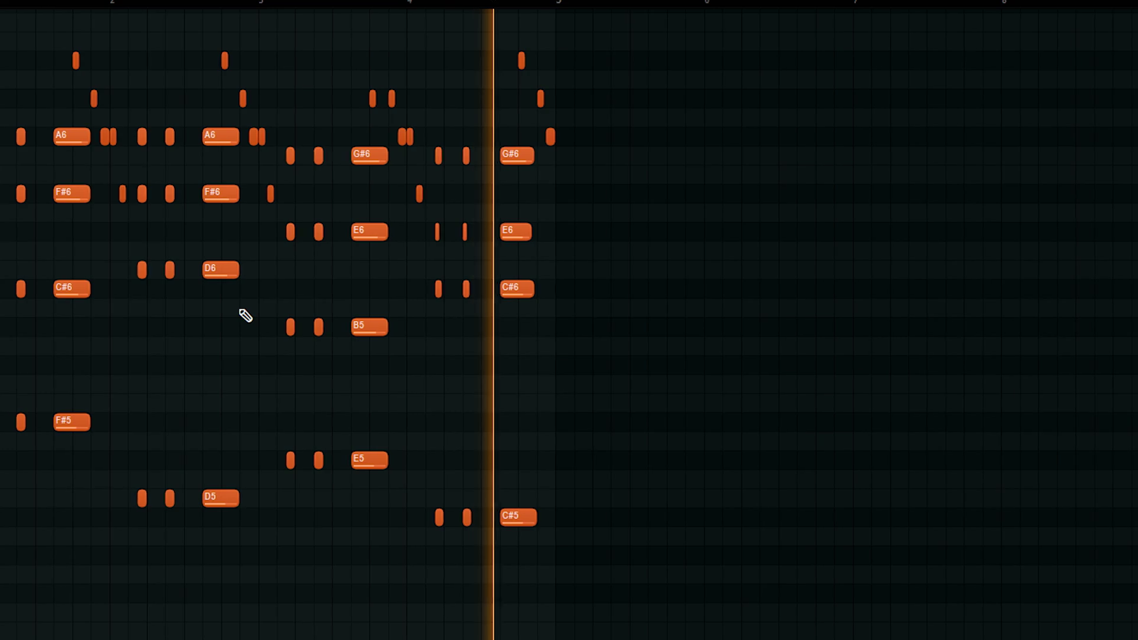
{"action": "key", "text": "F5"}
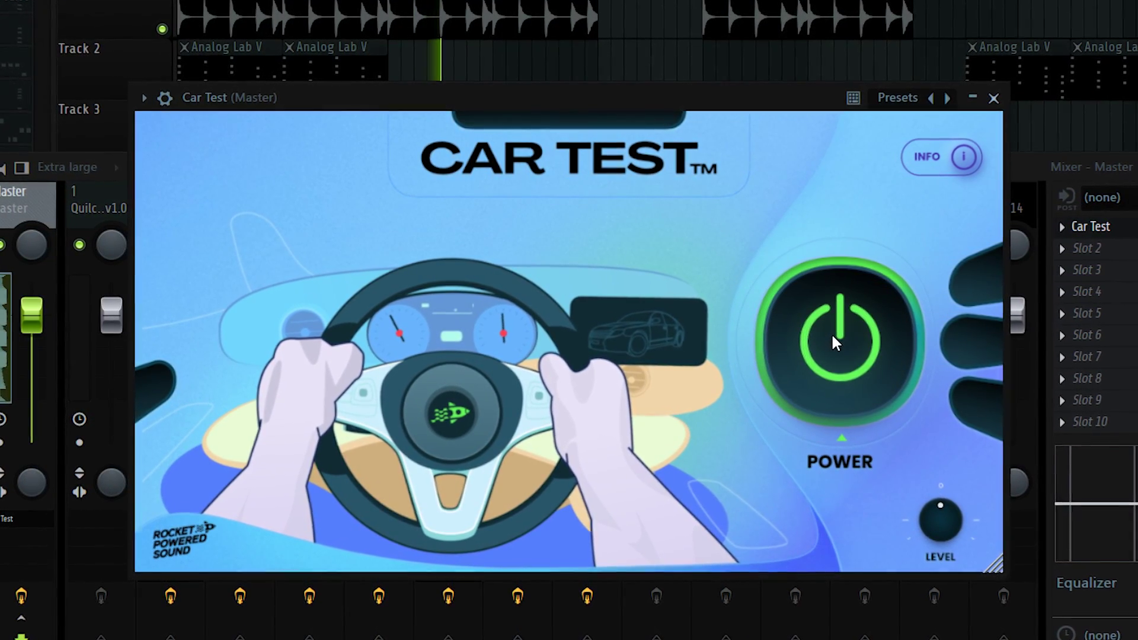
- Switch the Car Test effect off and back on during playback to compare the sound
{"action": "left_click", "coordinate": [833, 333]}
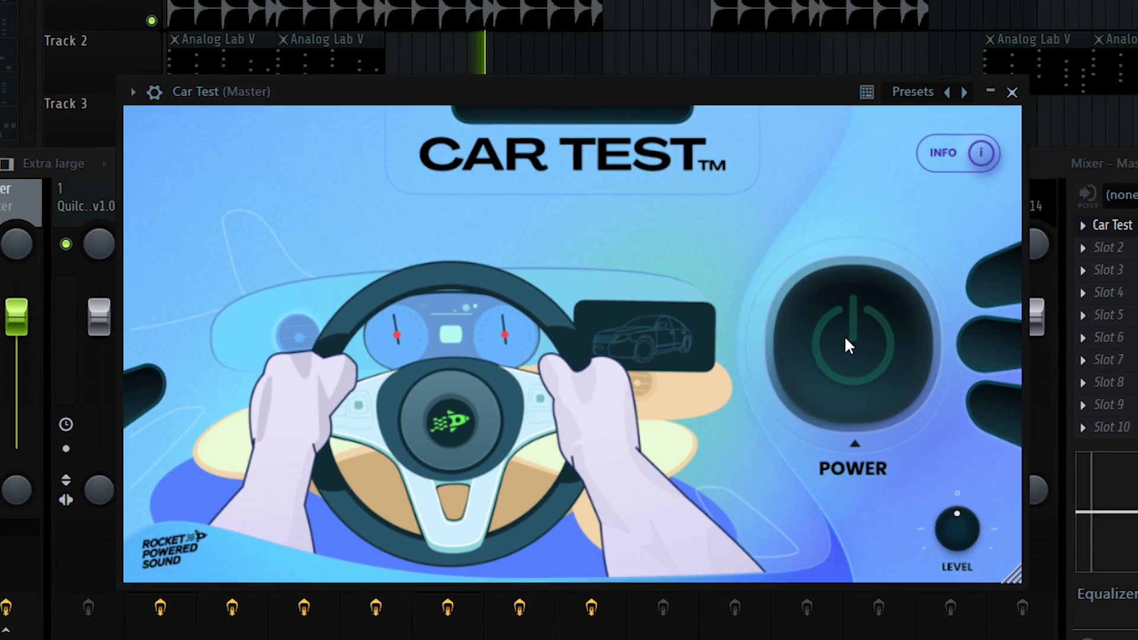
{"action": "left_click", "coordinate": [847, 339]}
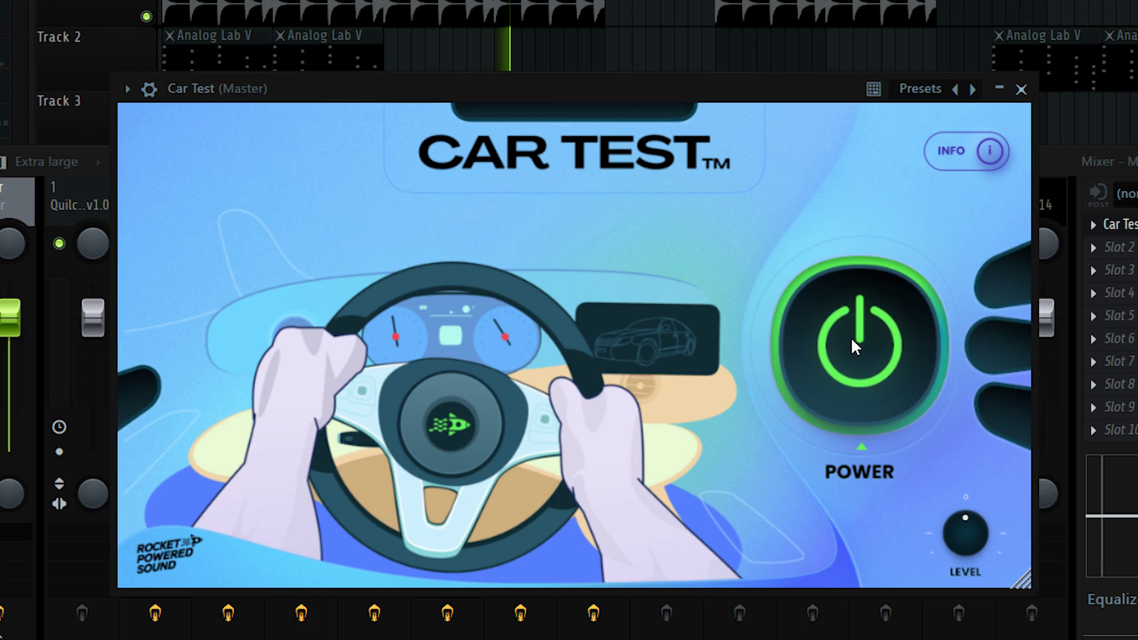